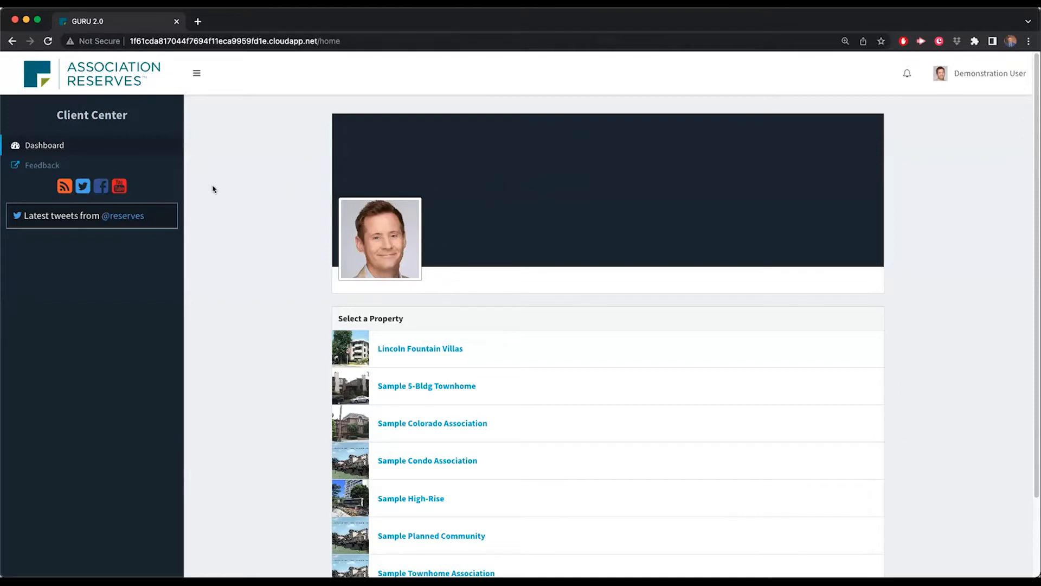
- Open the Sample Colorado Association property from the dashboard's property list
left_click(44, 145)
scroll(200, 206, "down", 3)
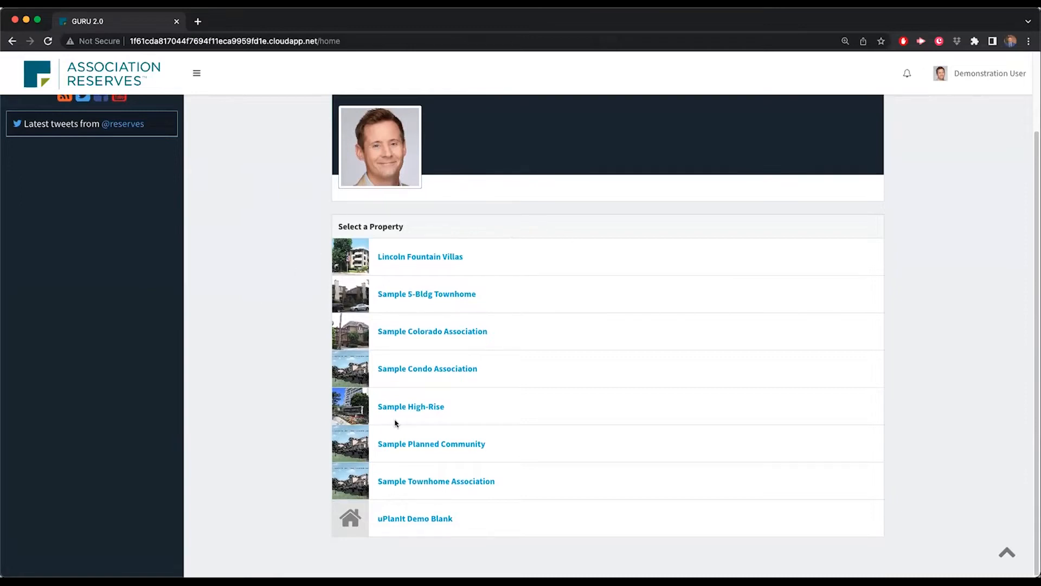
left_click(461, 331)
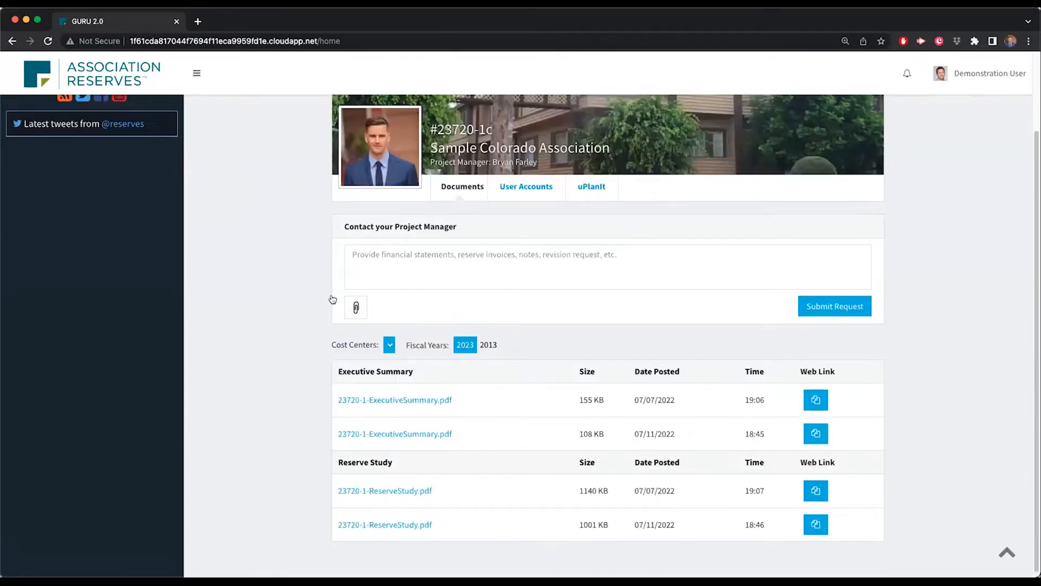
scroll(277, 246, "up", 3)
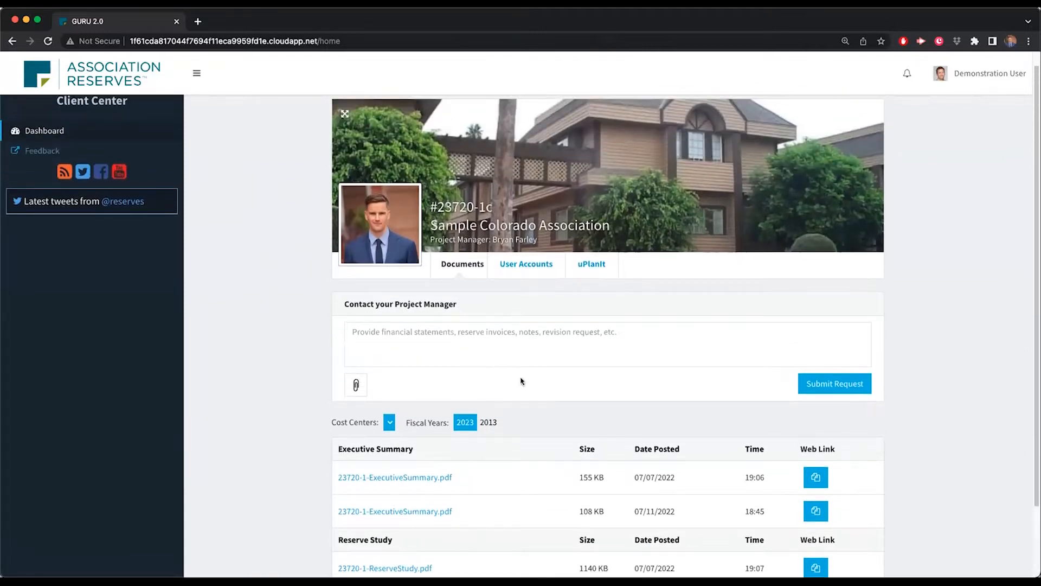
- View the association's documents for fiscal year 2013 and return to the 2023 documents
scroll(522, 381, "down", 3)
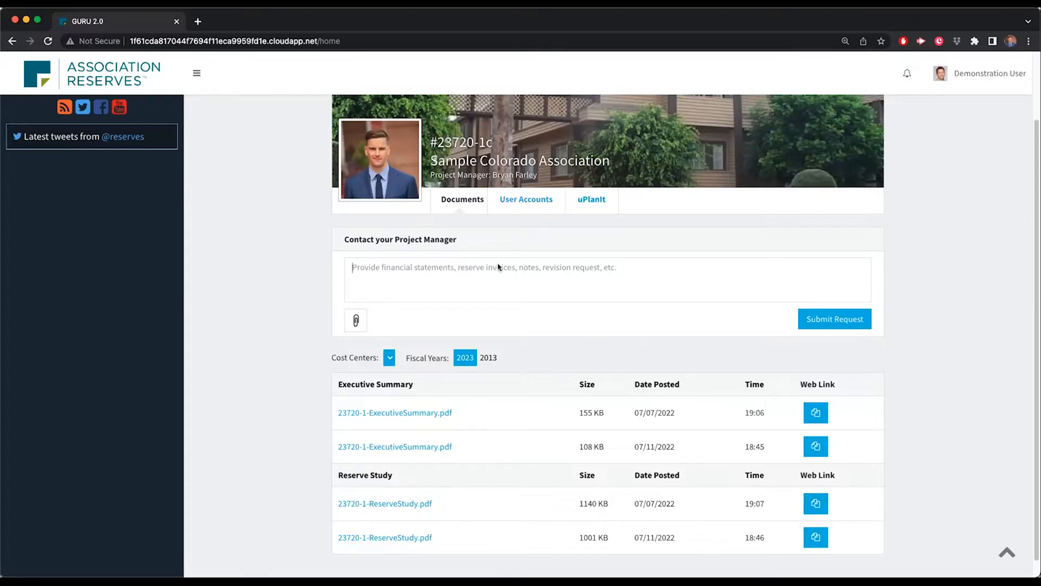
left_click(488, 357)
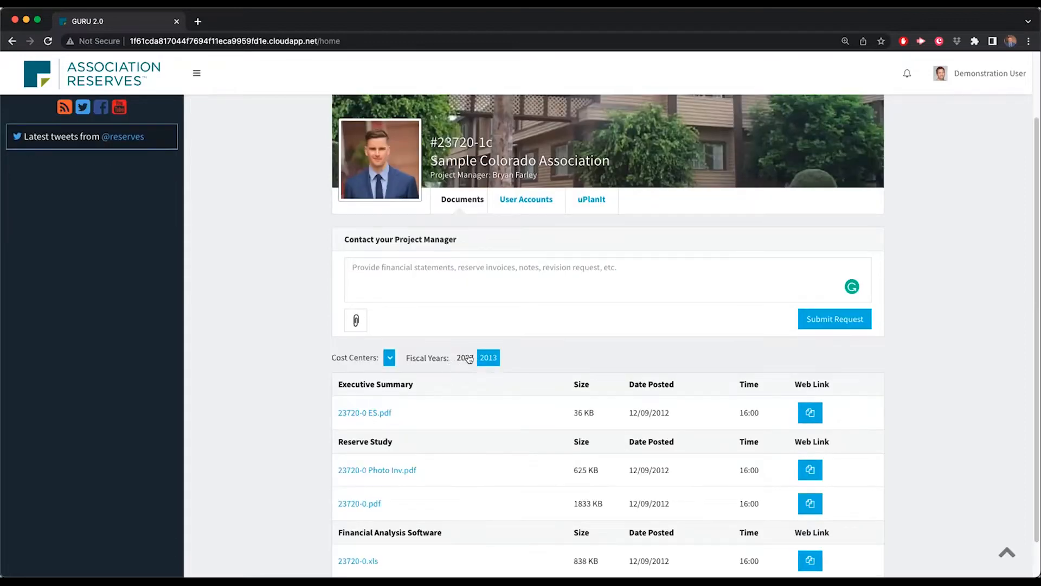
left_click(465, 358)
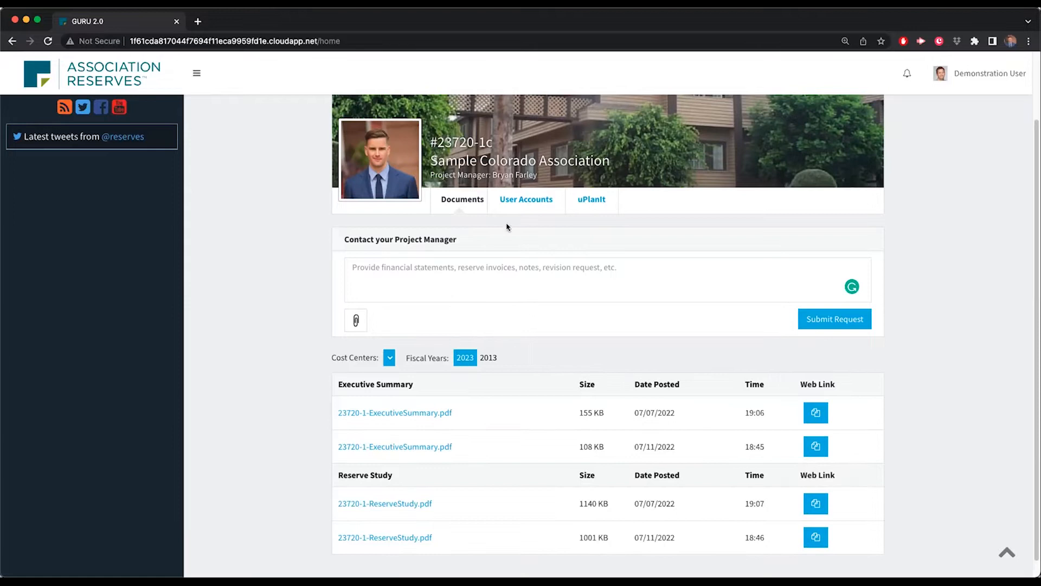
- Check the association's user accounts, and open uPlanIt, acknowledging its access-period notice
left_click(531, 204)
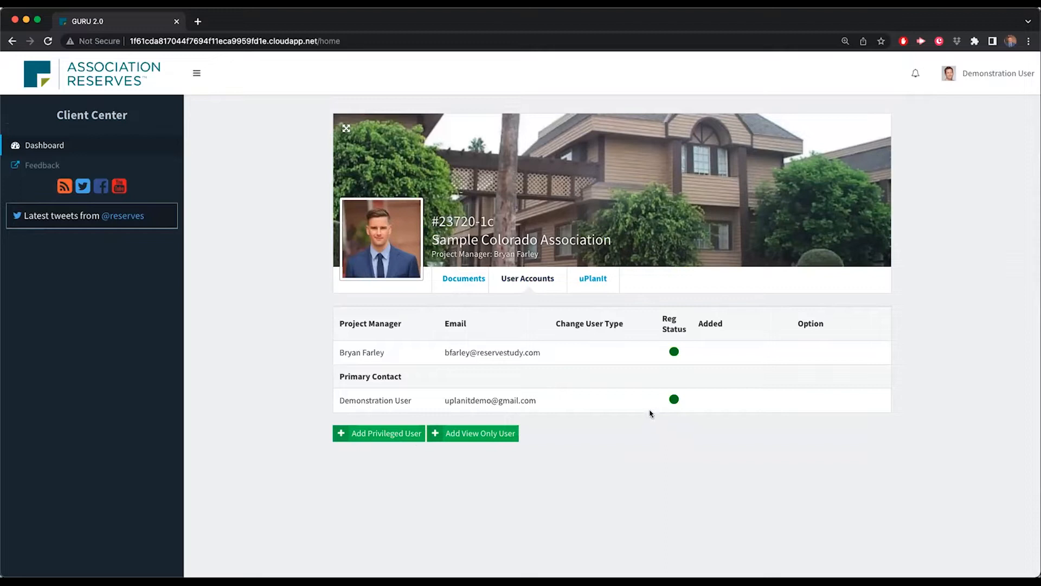
left_click(596, 281)
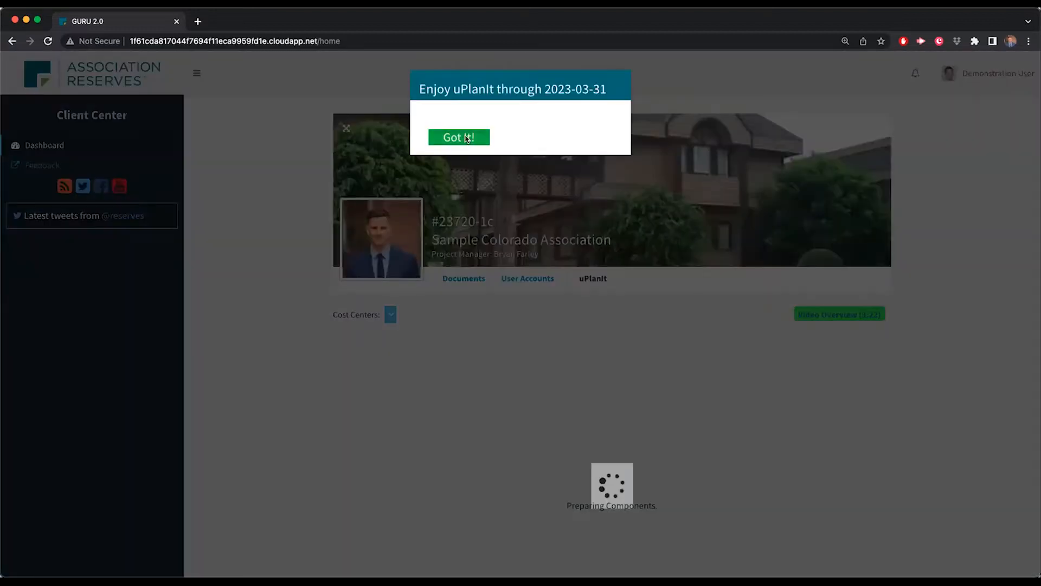
left_click(461, 142)
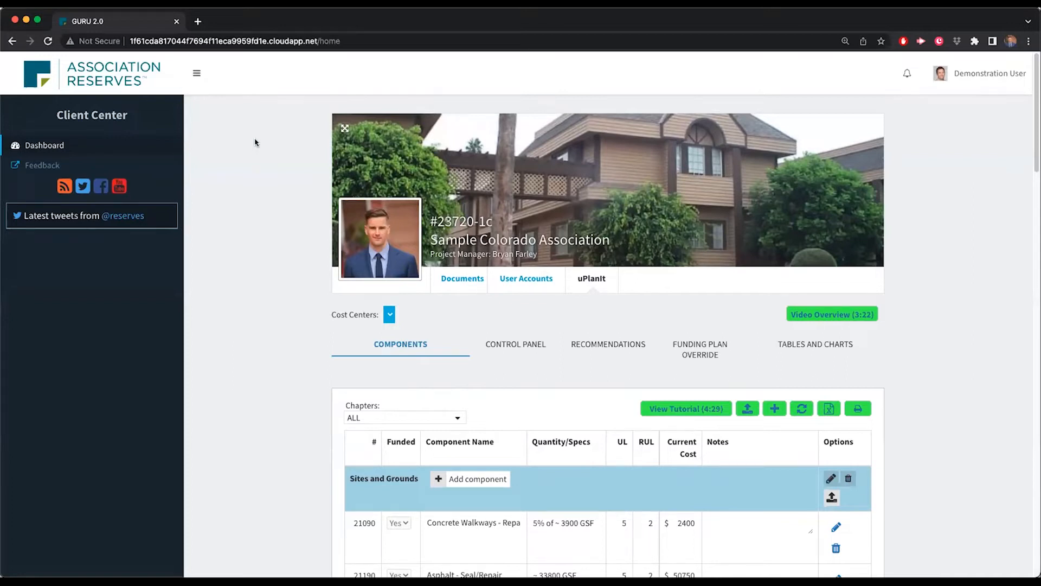
- Collapse the side navigation to widen the page and bring the uPlanIt component table into view
left_click(196, 75)
scroll(921, 394, "down", 1)
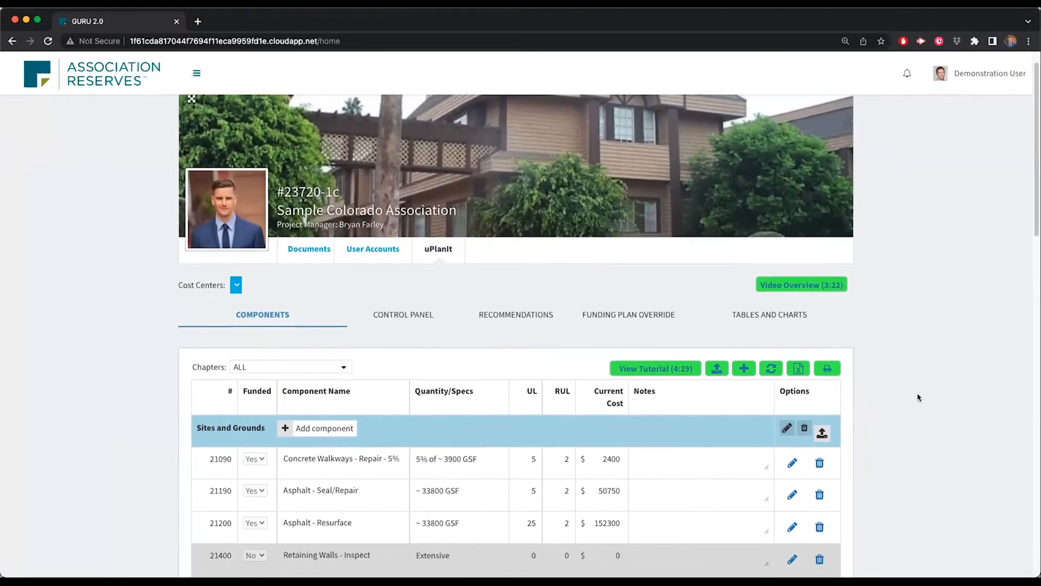
scroll(903, 396, "down", 1)
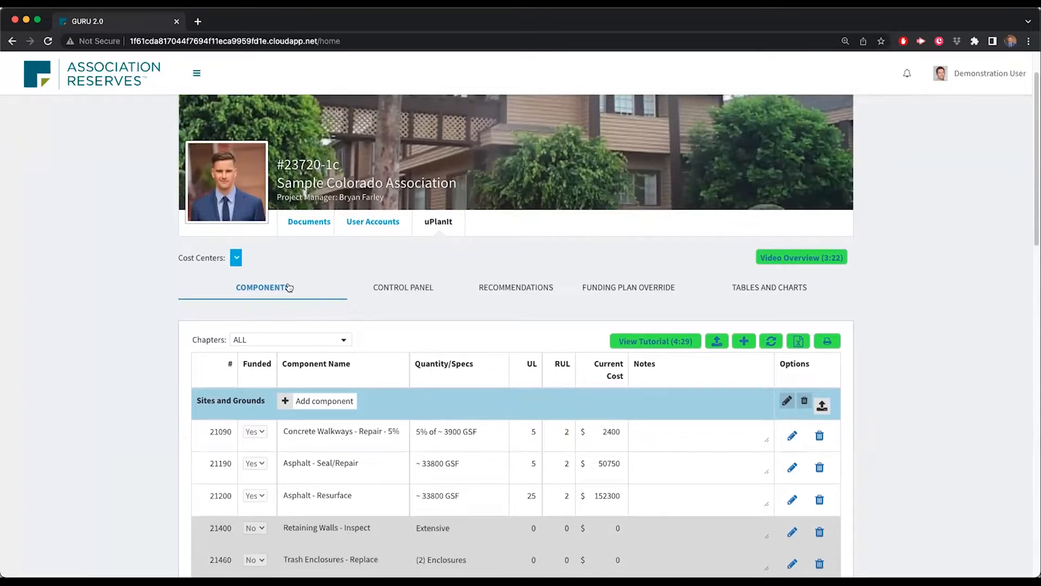
scroll(274, 332, "down", 1)
scroll(274, 332, "down", 1)
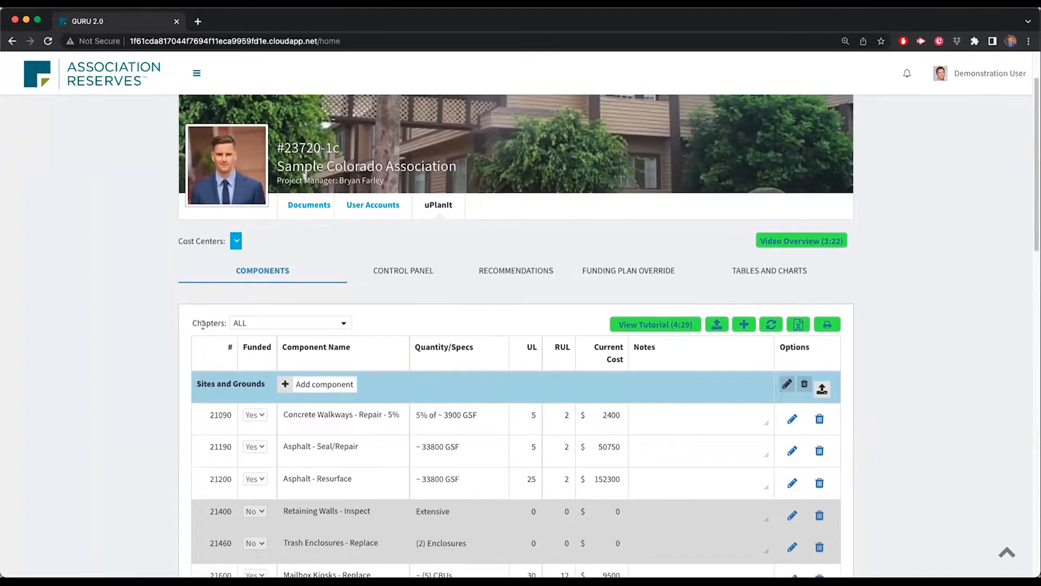
- Reset the uPlanIt Control Panel assumptions to the original data and confirm the reset
left_click(419, 270)
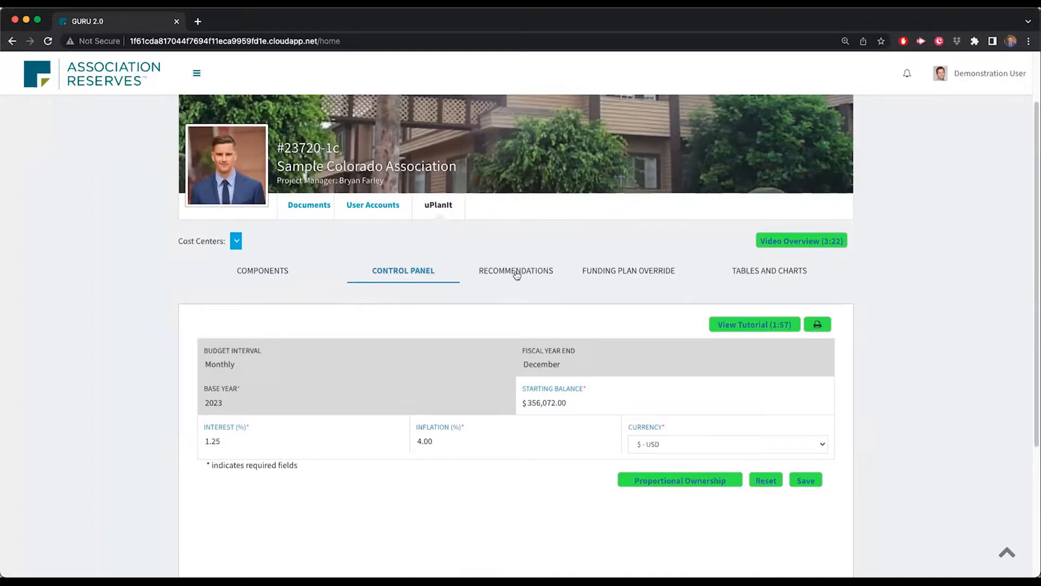
left_click(765, 480)
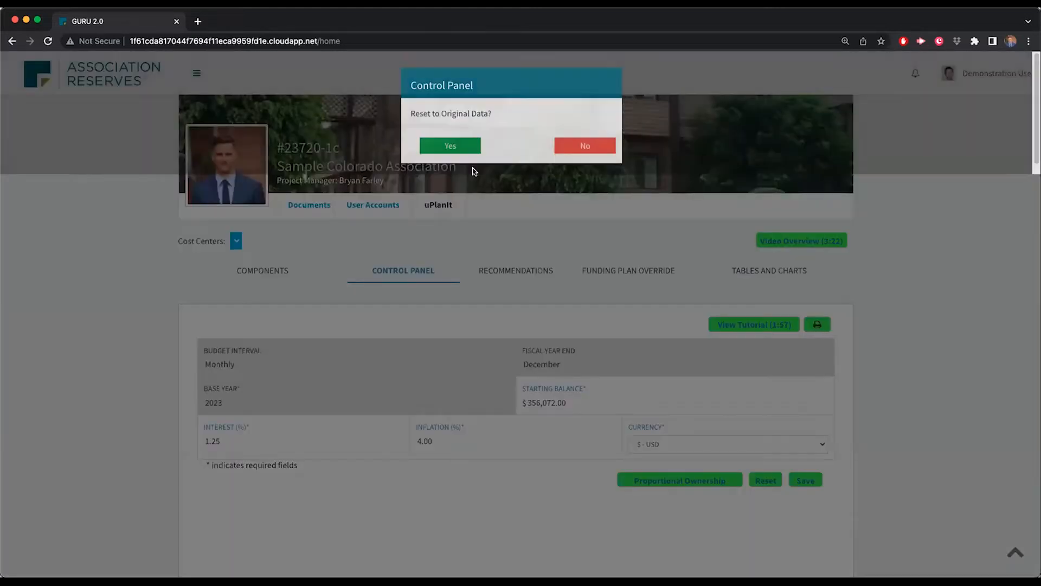
left_click(450, 145)
- Look through uPlanIt's Recommendations, Funding Plan Override, and Tables and Charts sections
left_click(522, 271)
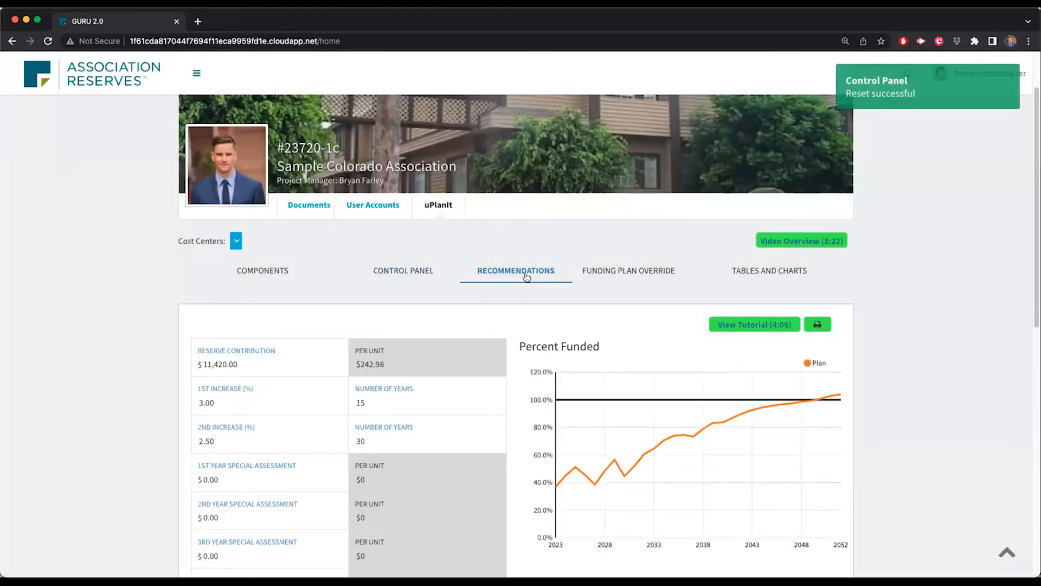
scroll(567, 303, "down", 1)
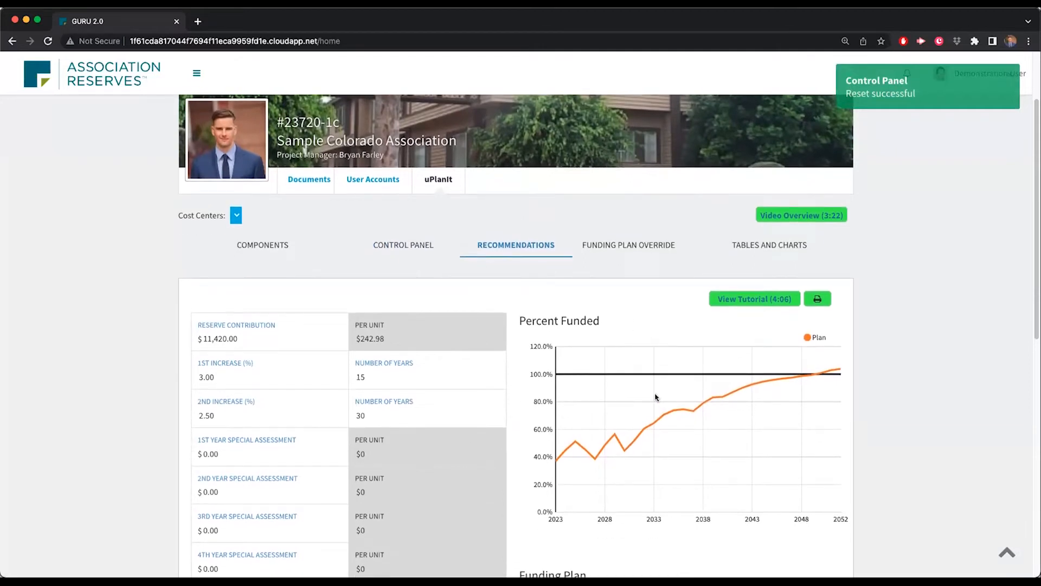
left_click(635, 248)
scroll(611, 374, "down", 1)
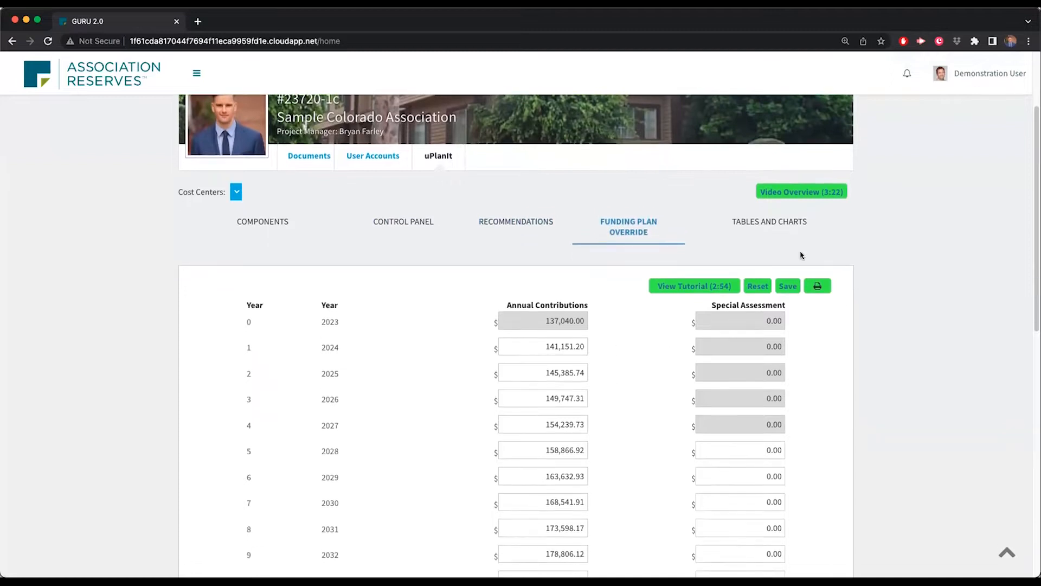
left_click(790, 227)
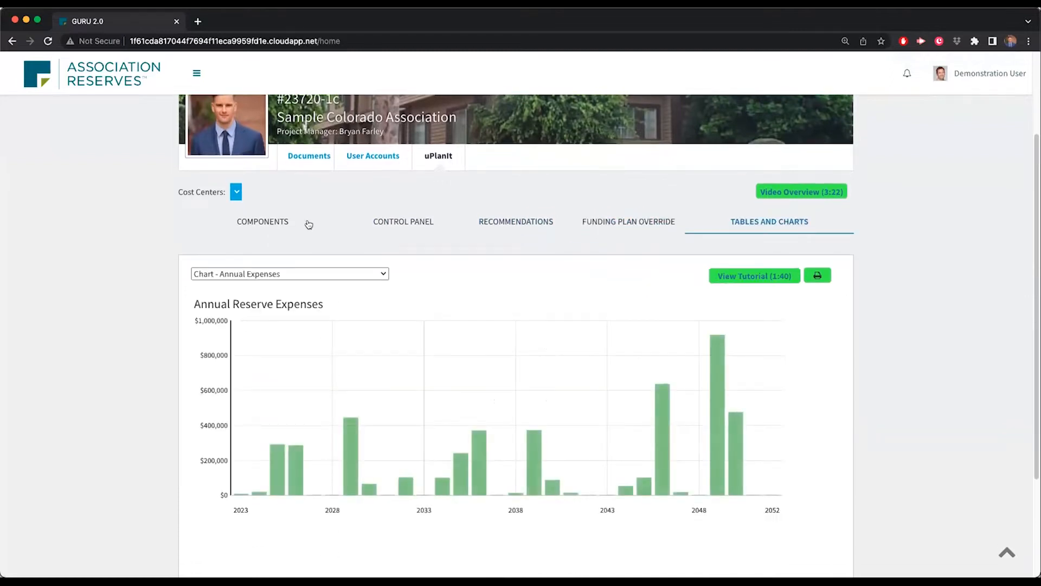
- Examine the component list from Sites and Grounds through Mechanicals, including quantities, useful life, remaining useful life and current costs
left_click(282, 223)
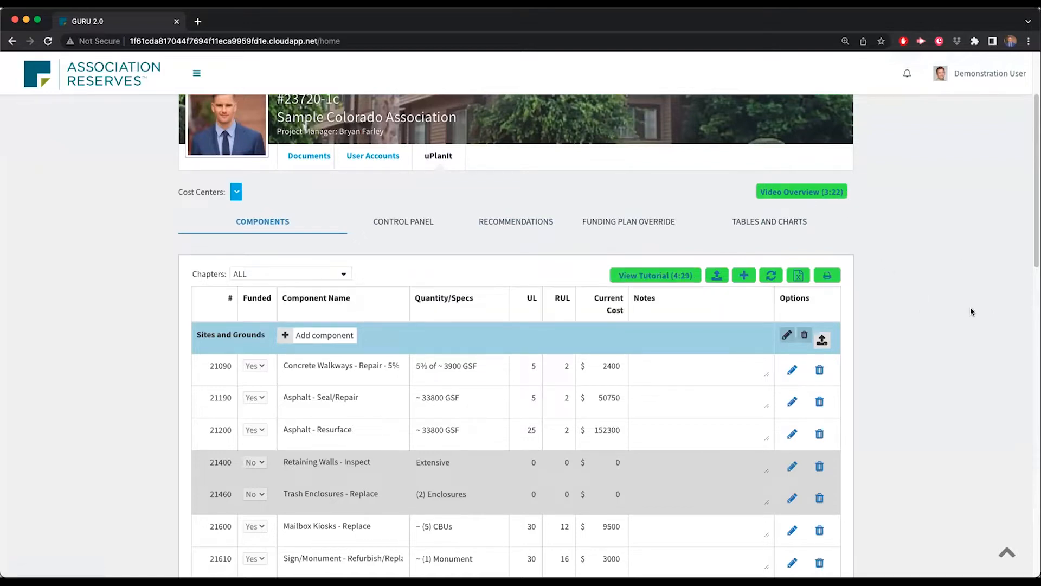
scroll(903, 342, "down", 2)
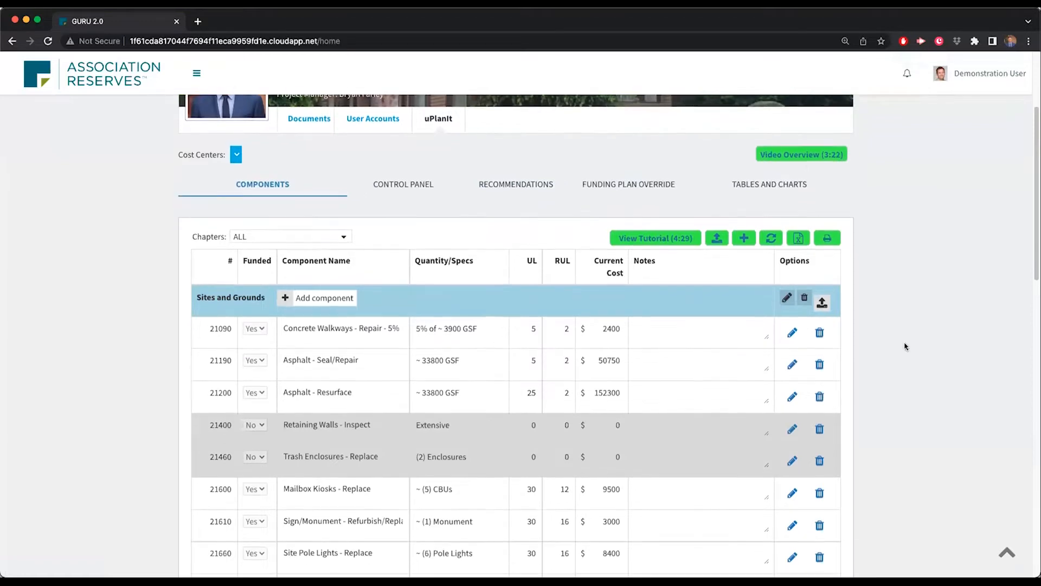
scroll(911, 353, "down", 1)
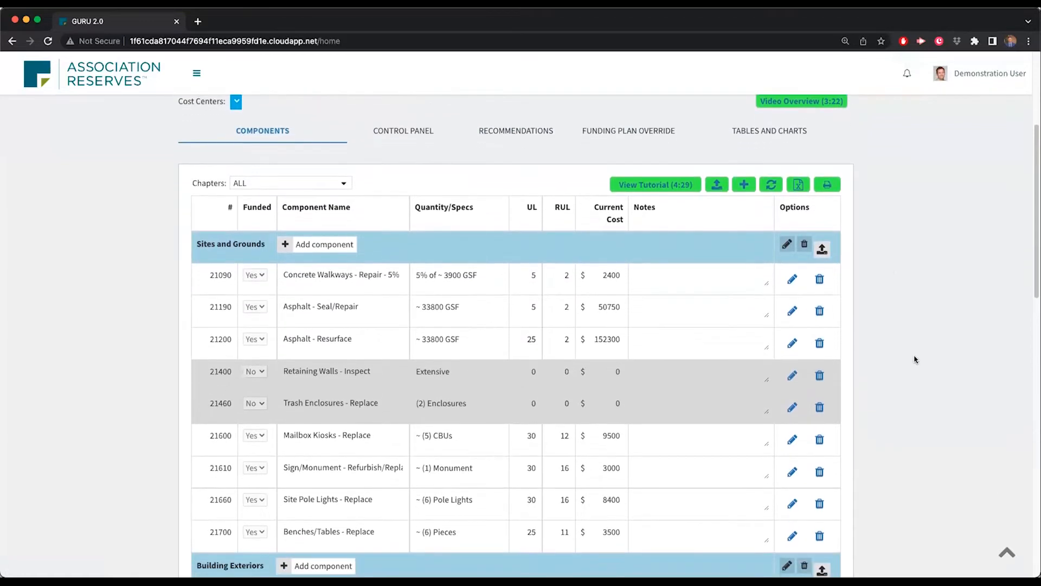
scroll(925, 344, "down", 1)
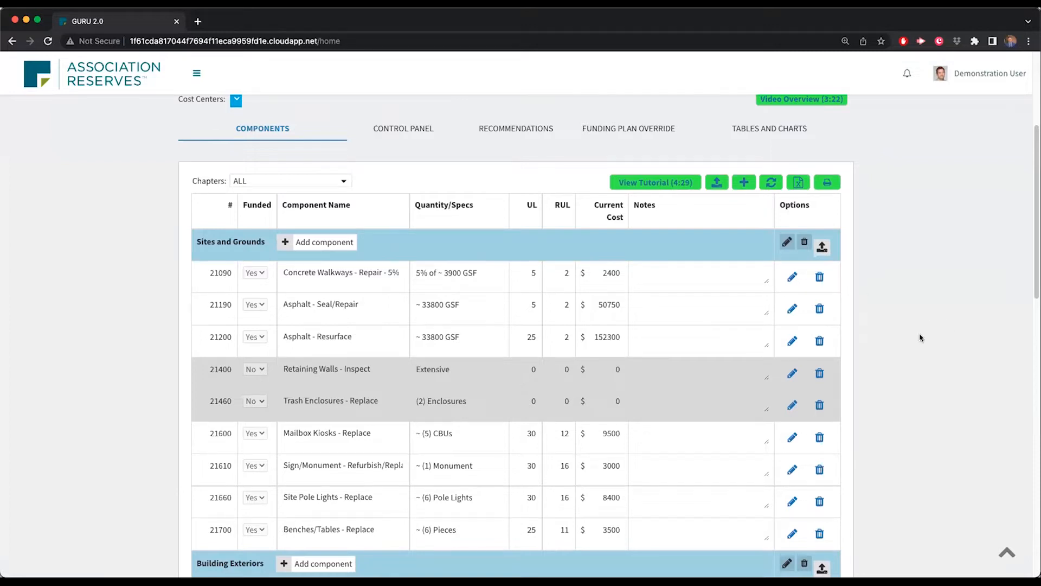
scroll(941, 340, "down", 1)
scroll(935, 343, "down", 3)
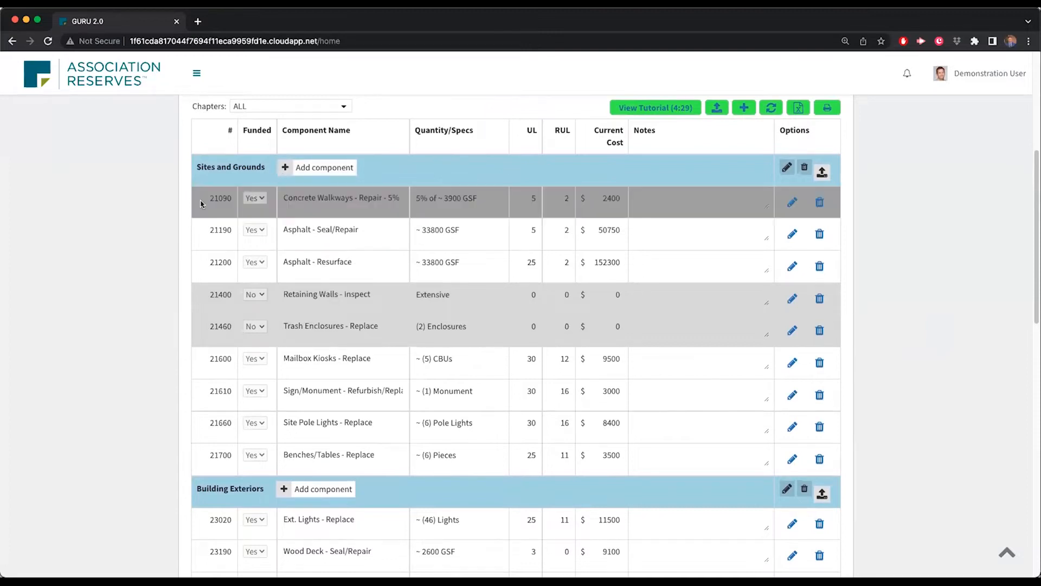
scroll(293, 369, "down", 2)
scroll(385, 437, "down", 16)
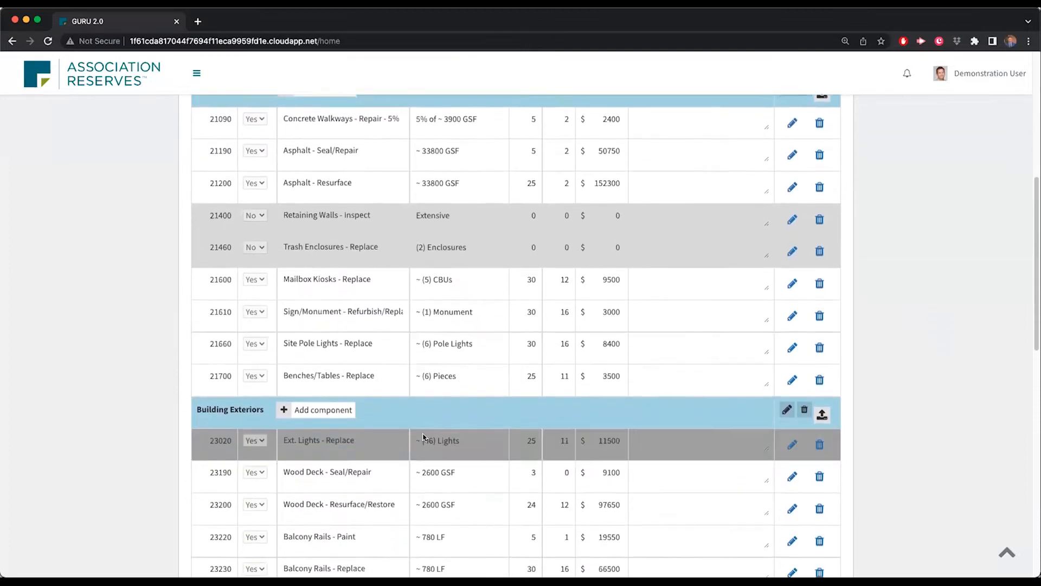
scroll(421, 397, "down", 14)
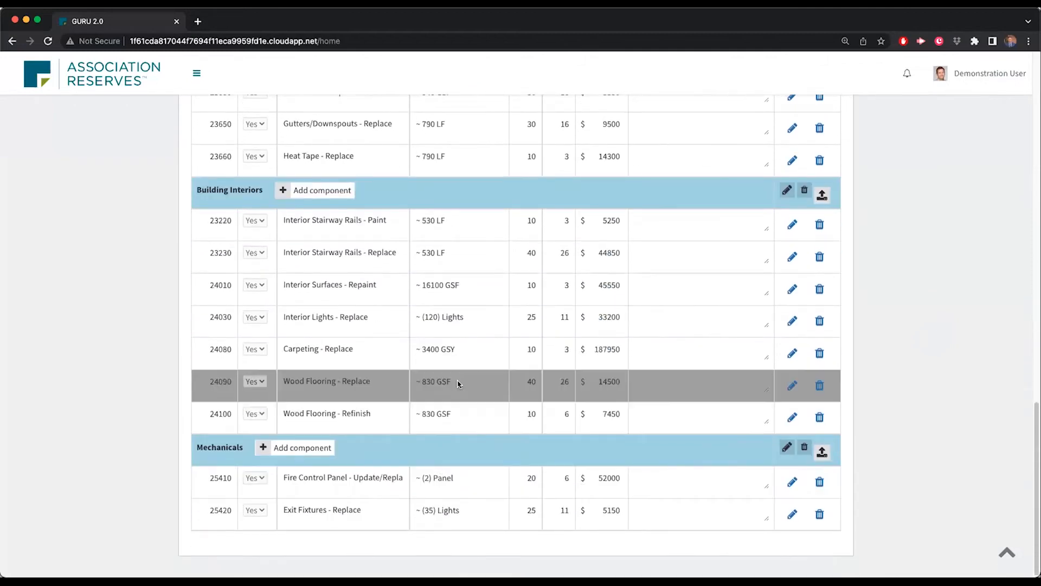
scroll(458, 383, "up", 10)
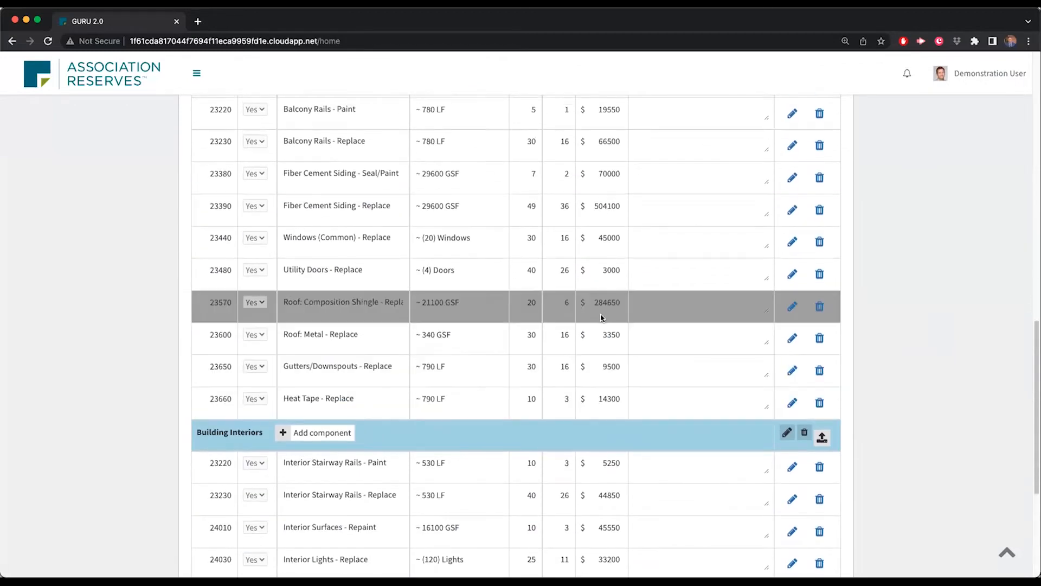
scroll(601, 317, "up", 7)
scroll(585, 336, "up", 11)
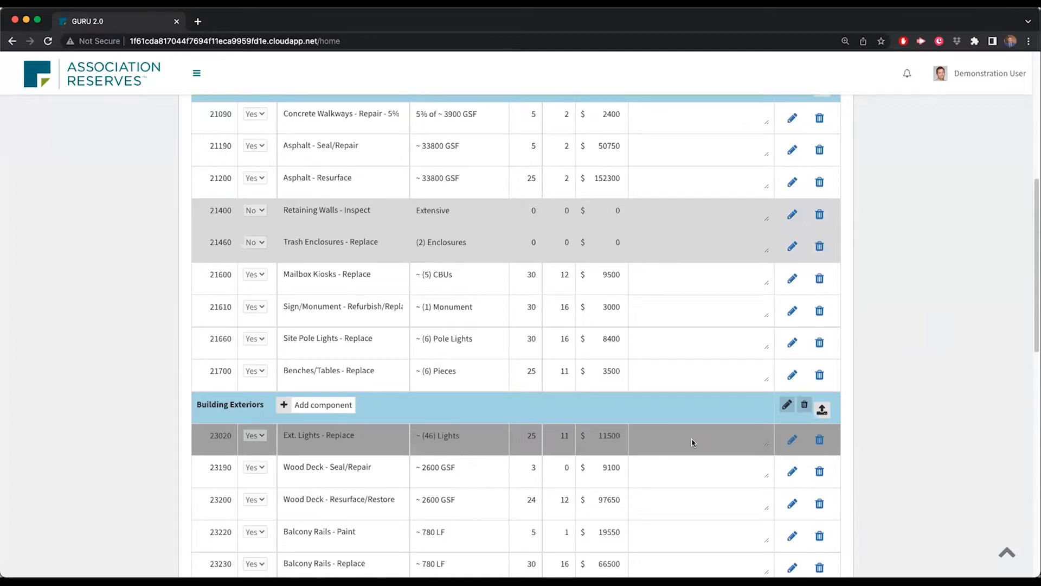
scroll(669, 439, "down", 18)
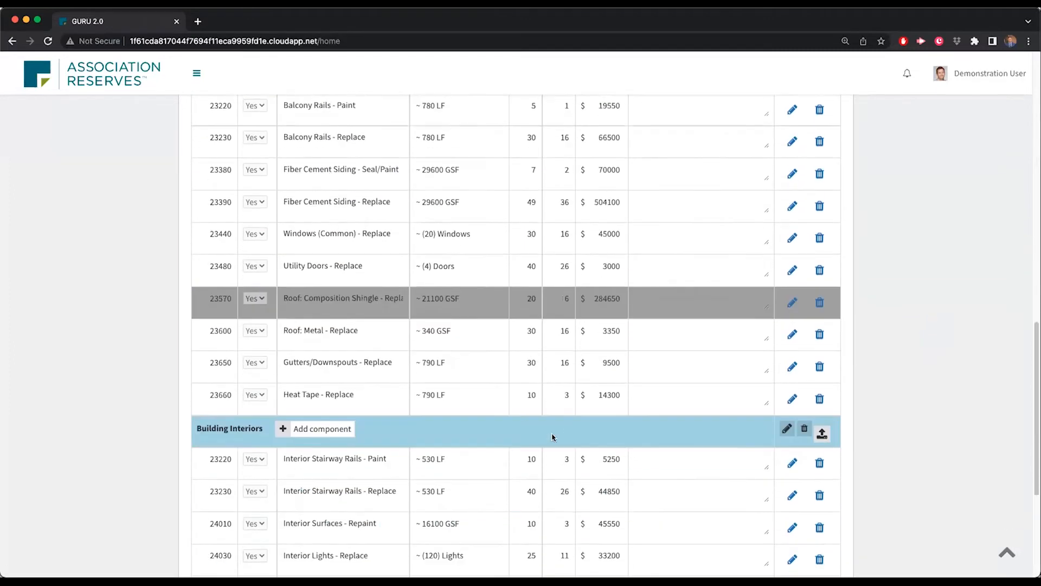
scroll(513, 393, "up", 11)
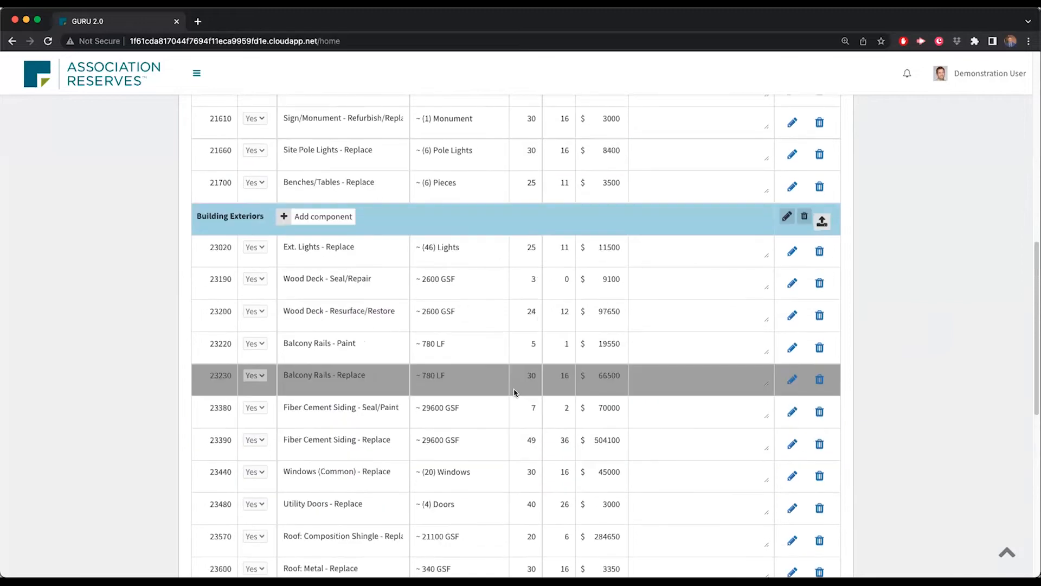
scroll(513, 392, "up", 9)
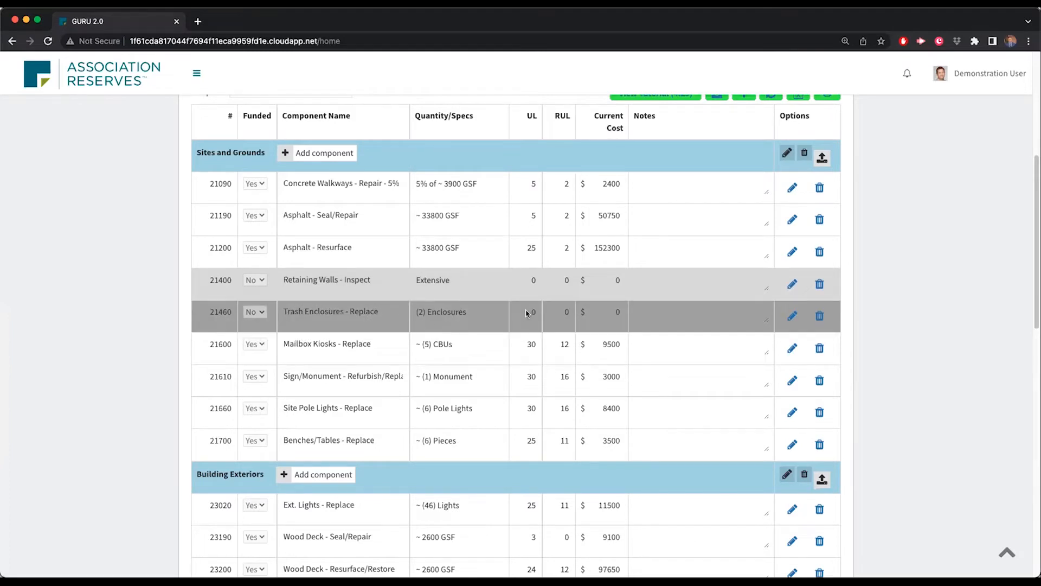
scroll(539, 326, "down", 2)
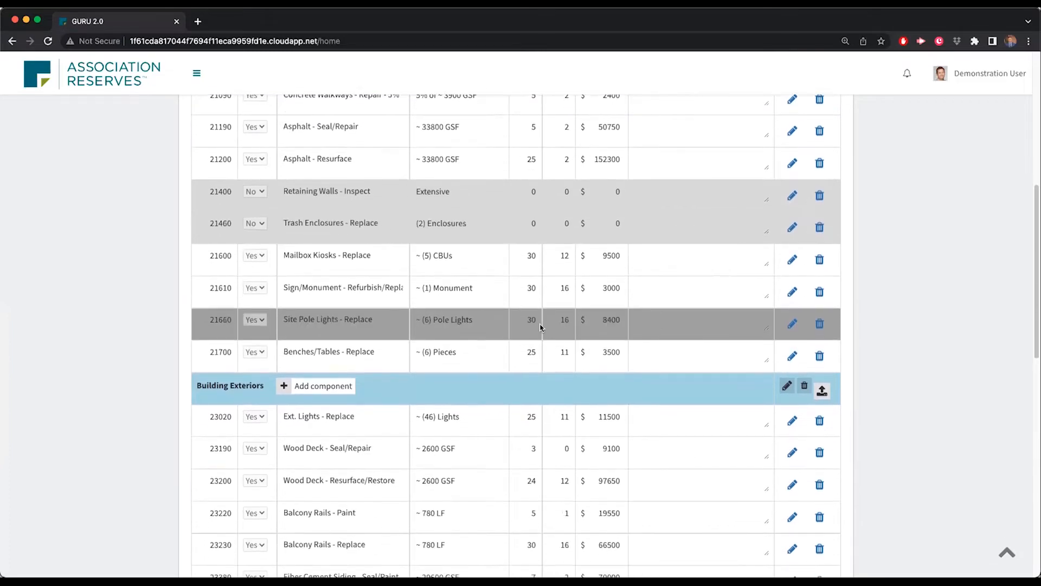
scroll(541, 328, "up", 5)
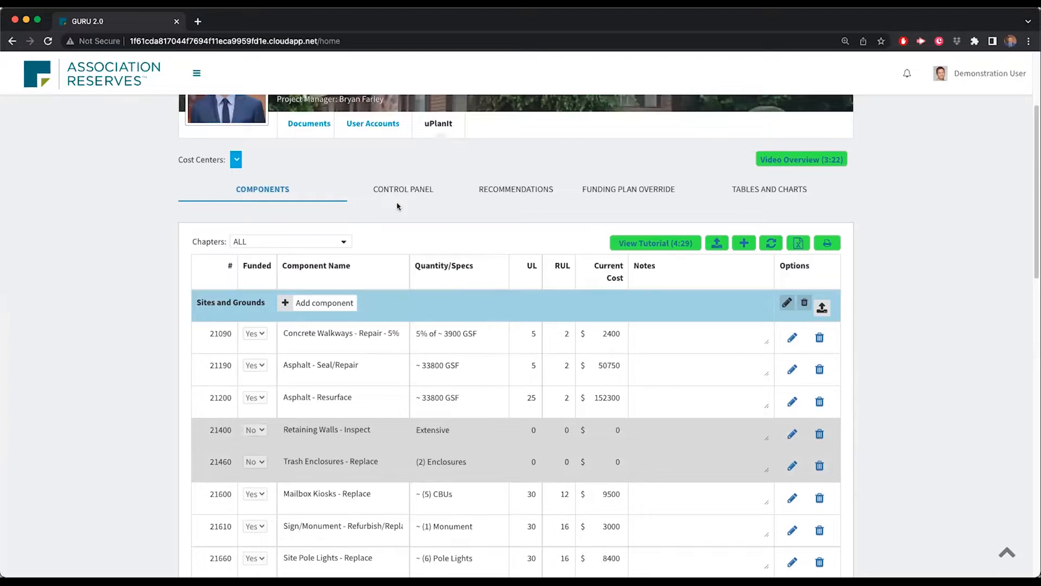
- Review the Recommendations and the Control Panel's financial assumptions, finishing on the Recommendations funding figures and charts
left_click(516, 194)
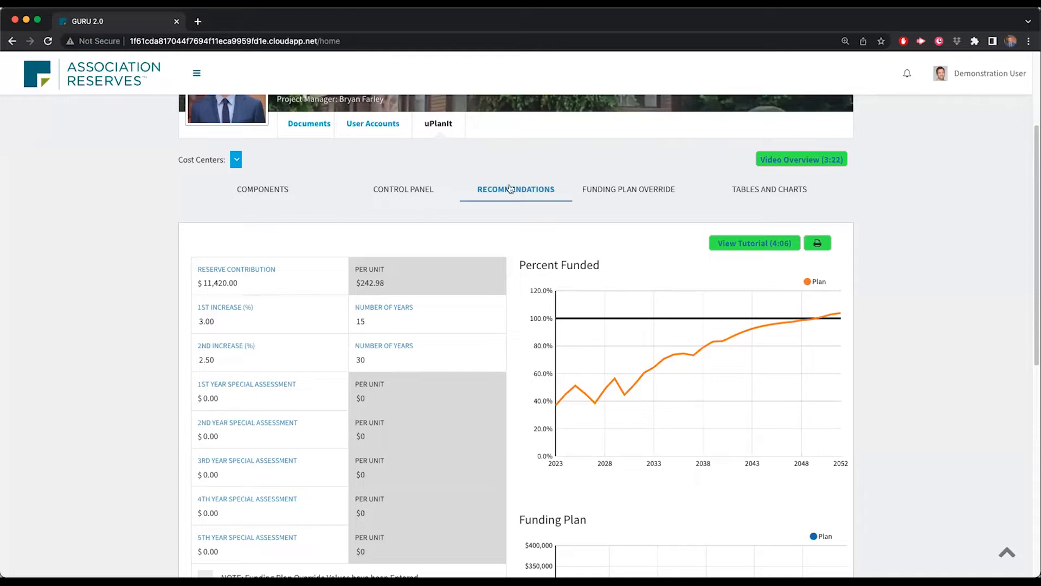
left_click(279, 191)
left_click(402, 191)
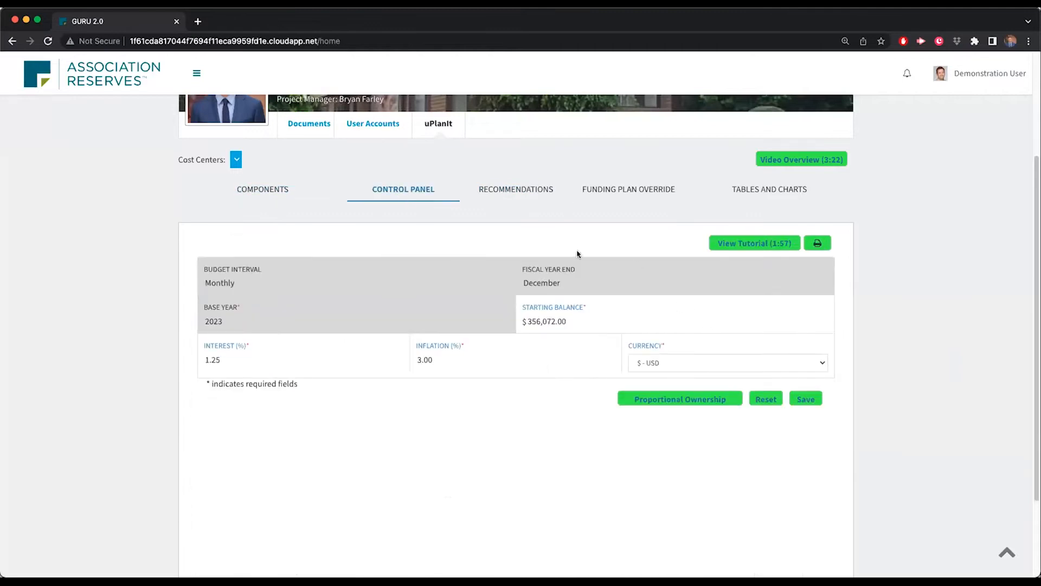
left_click(535, 188)
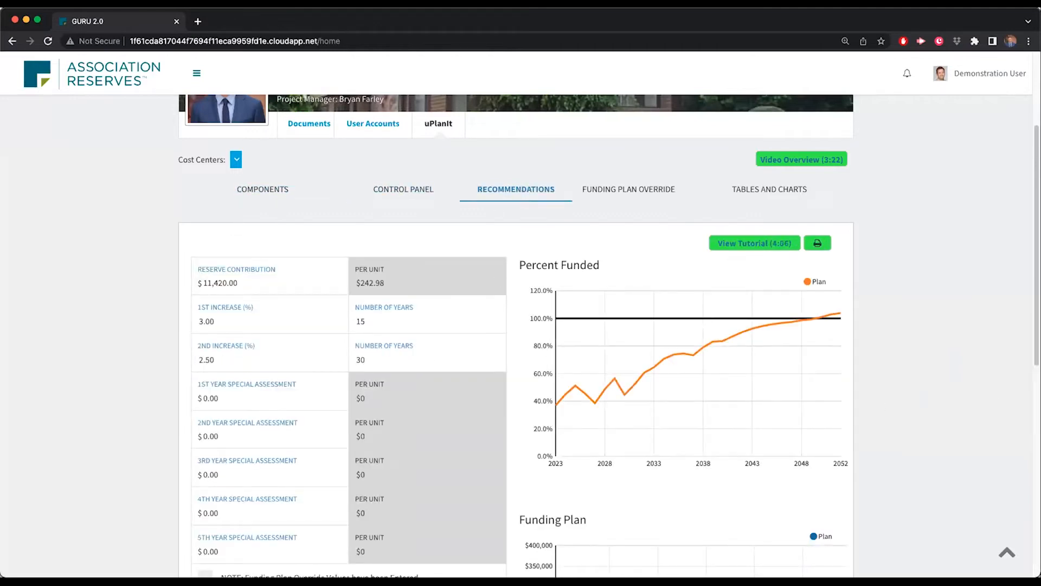
- Check the starting balance in the Control Panel and review the Recommendations funding figures and Percent Funded chart
left_click(421, 194)
left_click_drag(601, 322, 478, 323)
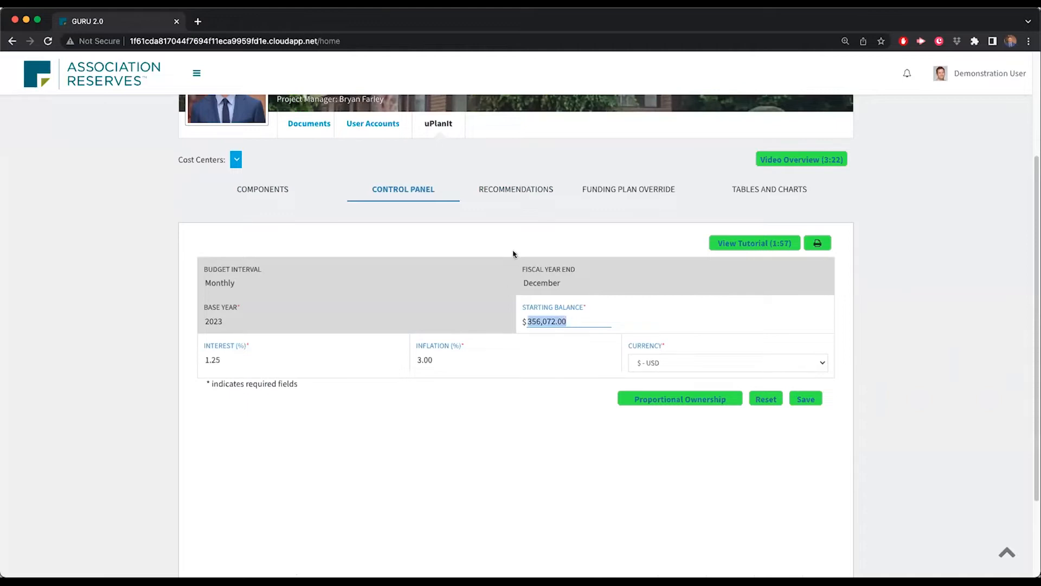
left_click(531, 190)
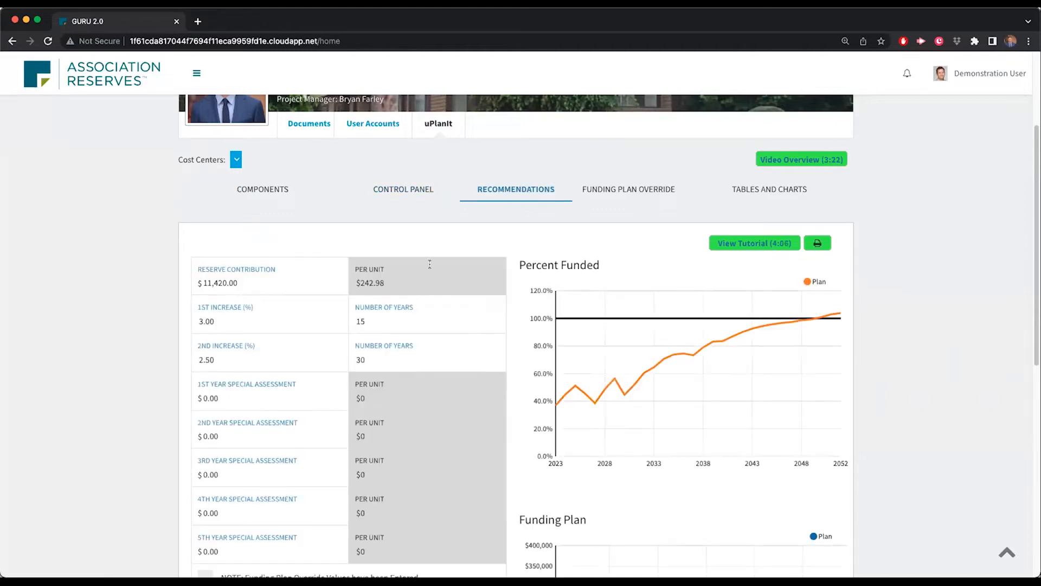
scroll(909, 404, "down", 1)
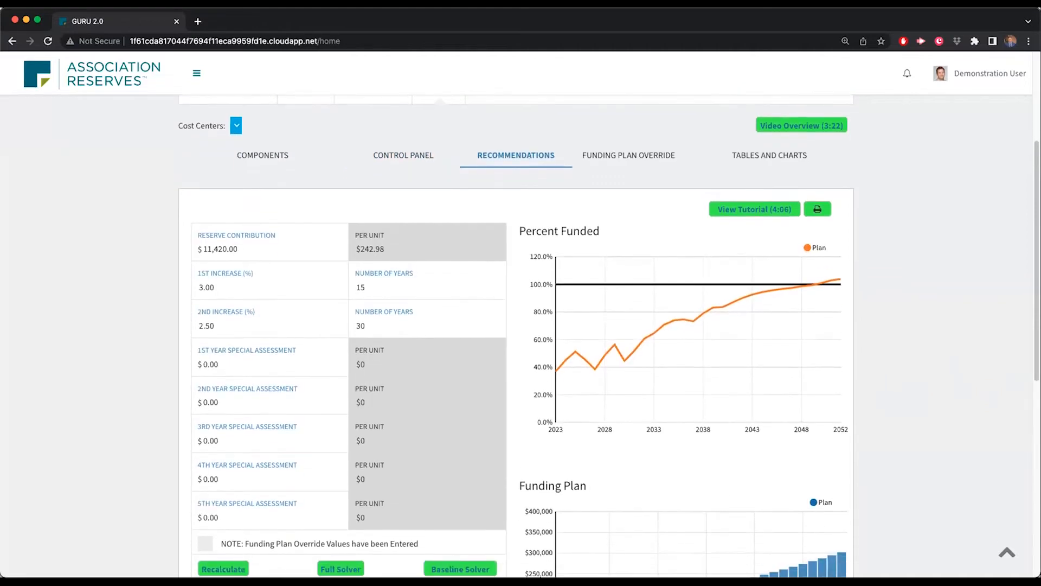
scroll(748, 336, "down", 1)
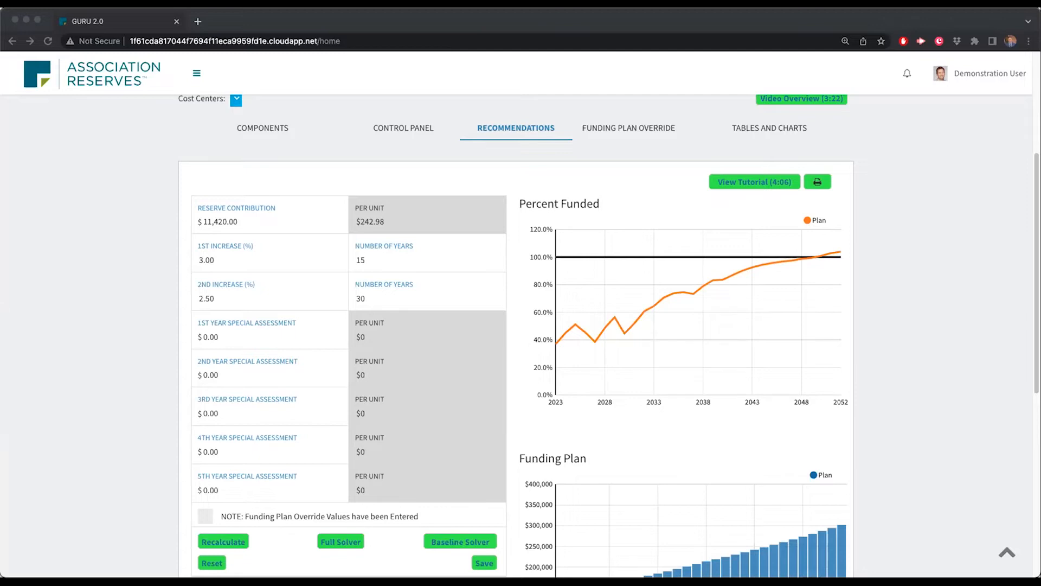
- Set the Control Panel starting balance to $50,000 and save the change
left_click(421, 130)
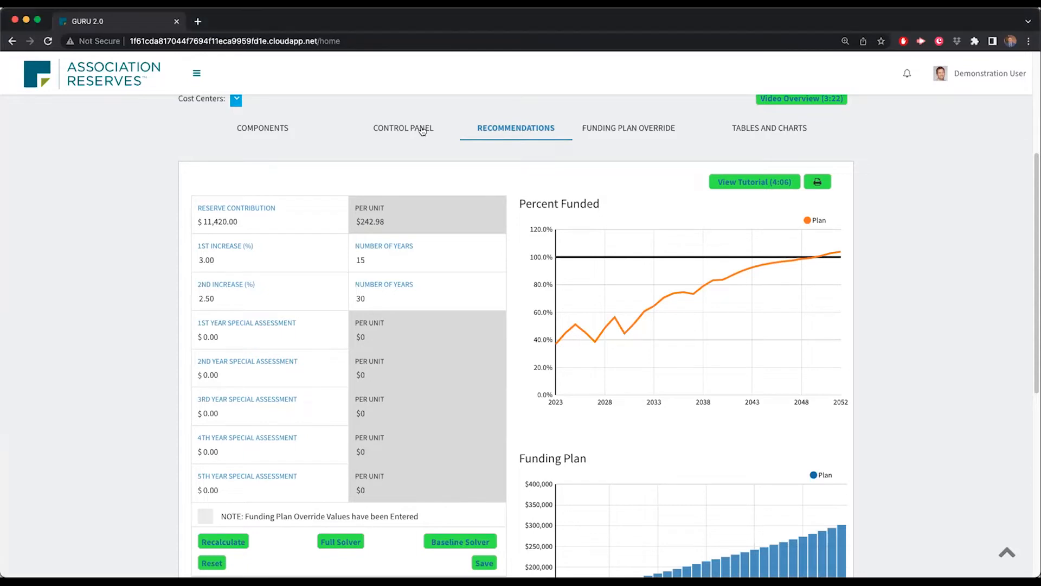
left_click(580, 258)
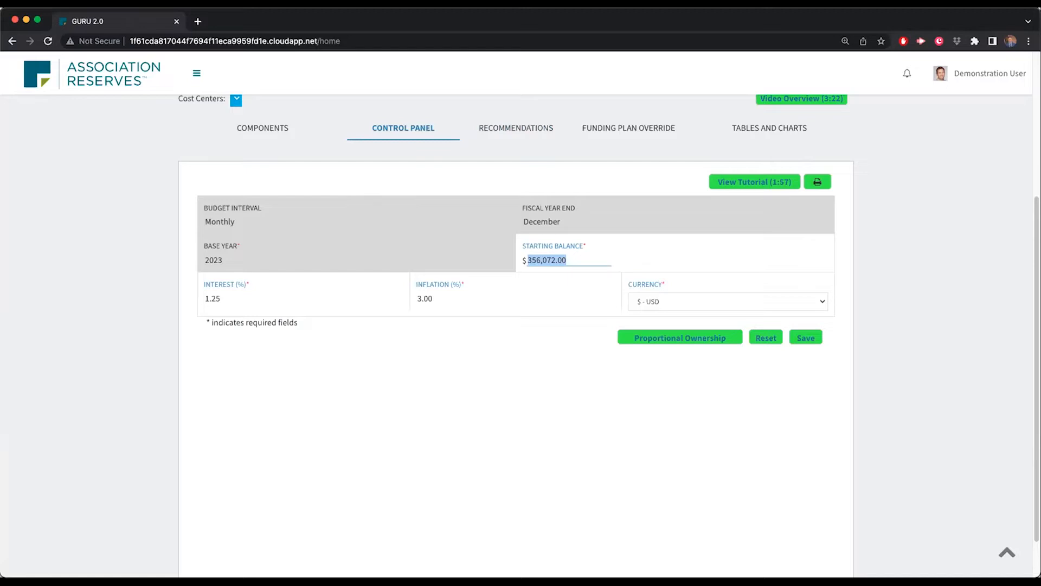
type("50000")
left_click(807, 338)
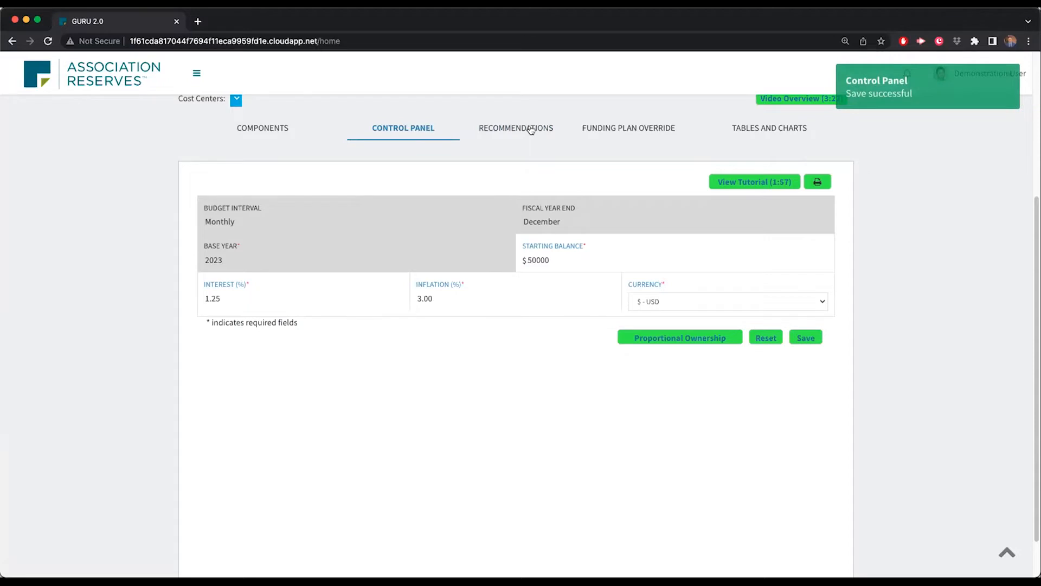
- Review the Recommendations charts and the percent funded value in the starting information for the new balance
left_click(531, 129)
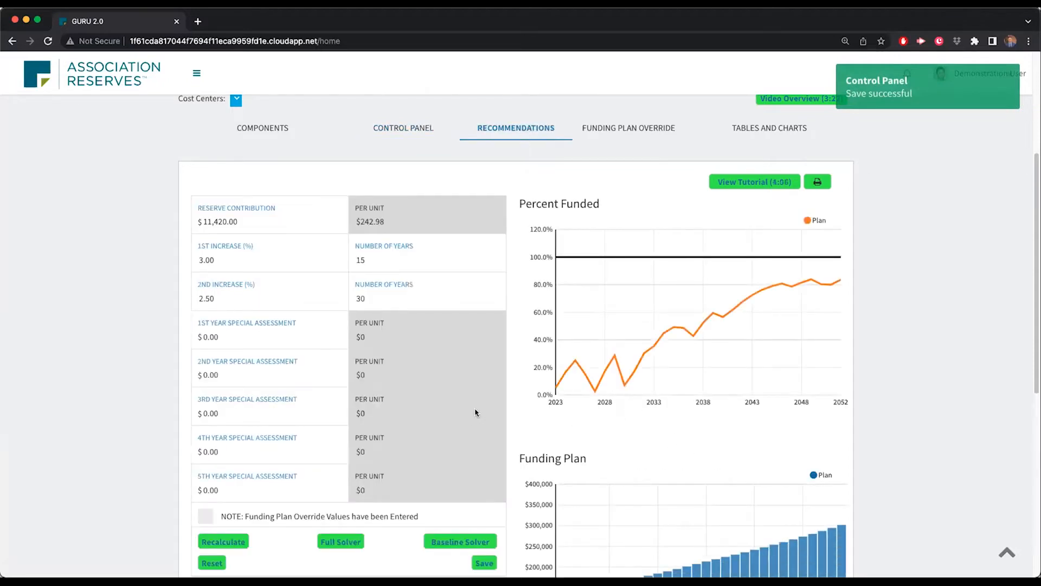
scroll(549, 394, "down", 5)
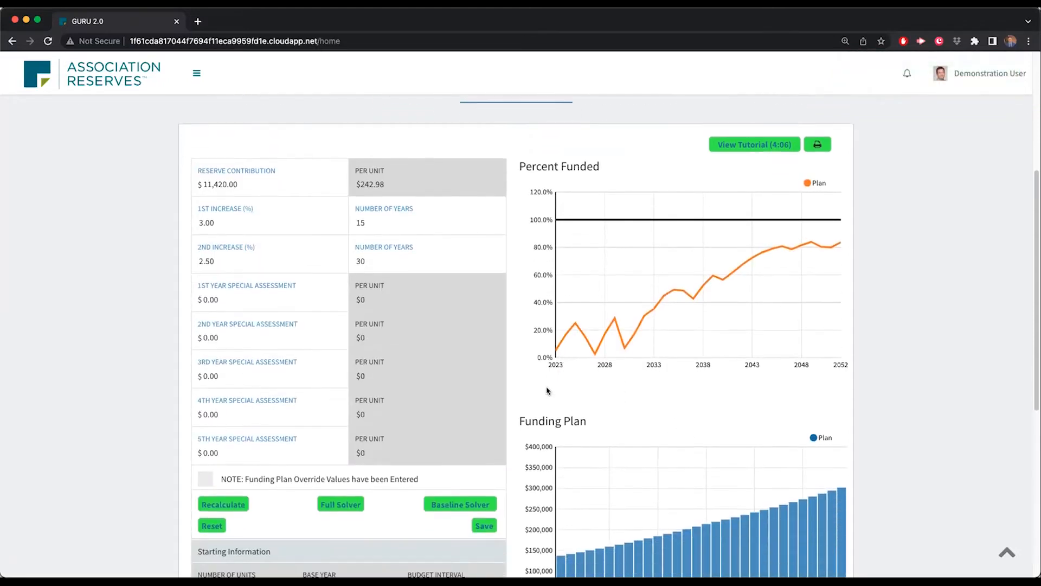
scroll(501, 426, "down", 3)
left_click_drag(395, 458, 353, 461)
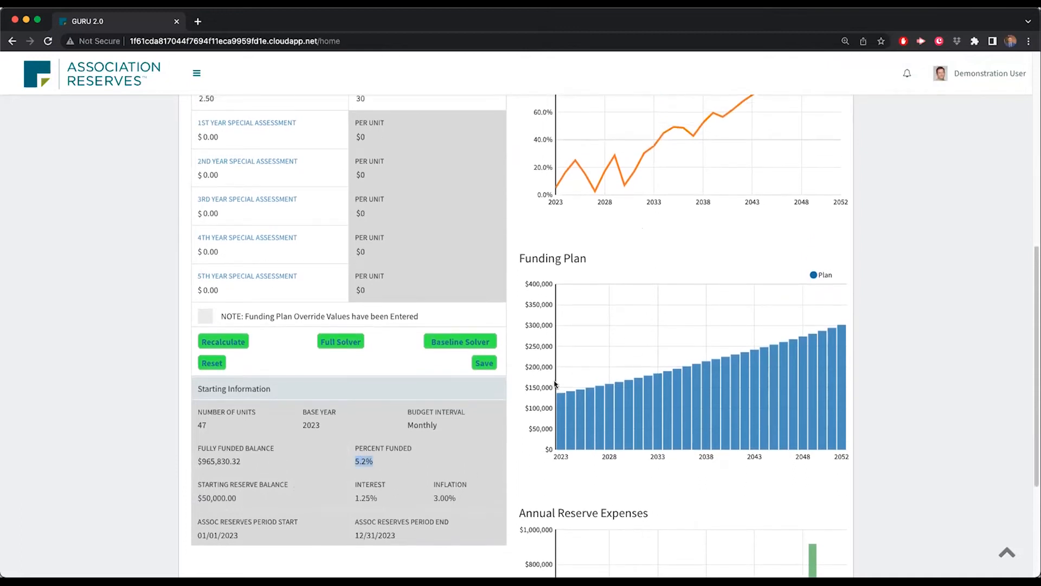
scroll(557, 374, "up", 1)
scroll(557, 374, "up", 8)
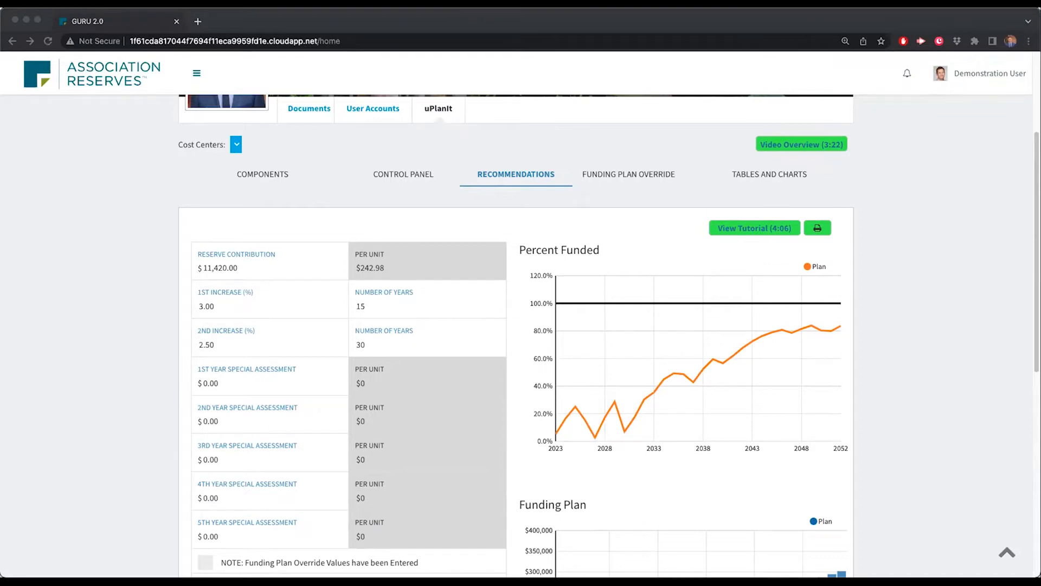
scroll(475, 295, "down", 1)
scroll(476, 295, "down", 2)
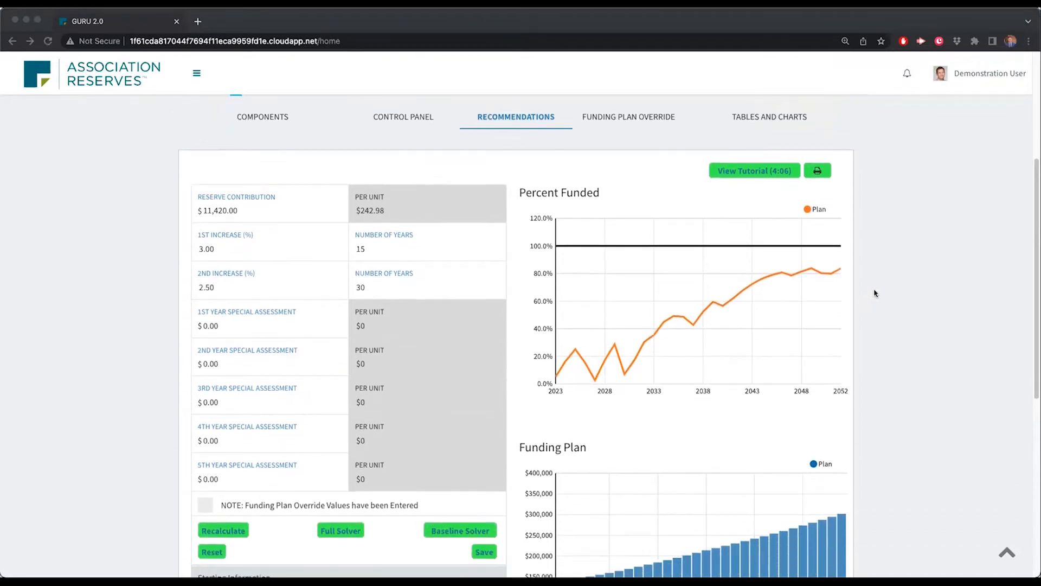
- Run the Full Solver on the Recommendations reserve funding plan
left_click(262, 214)
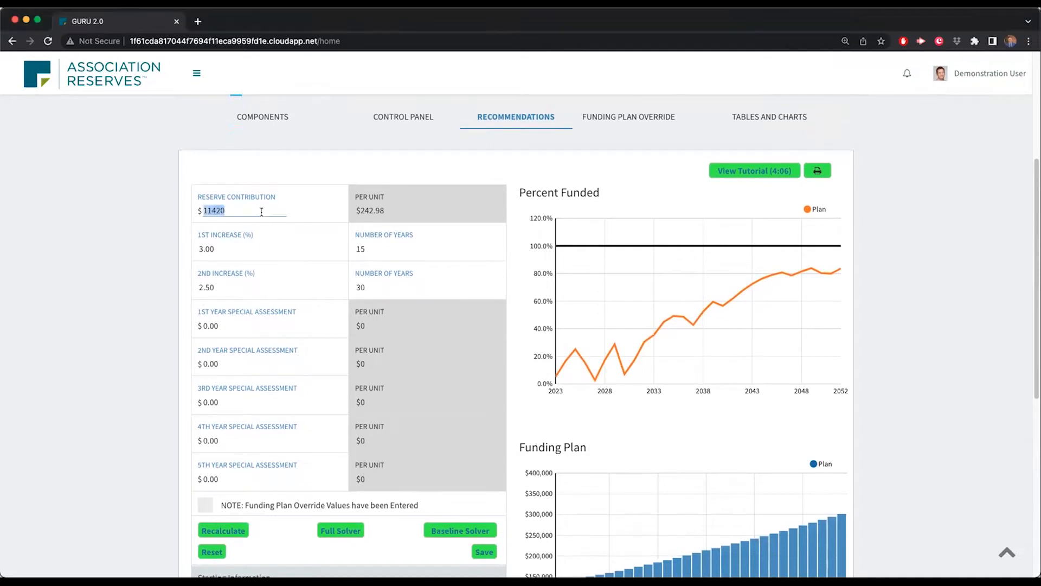
left_click(121, 206)
left_click(348, 532)
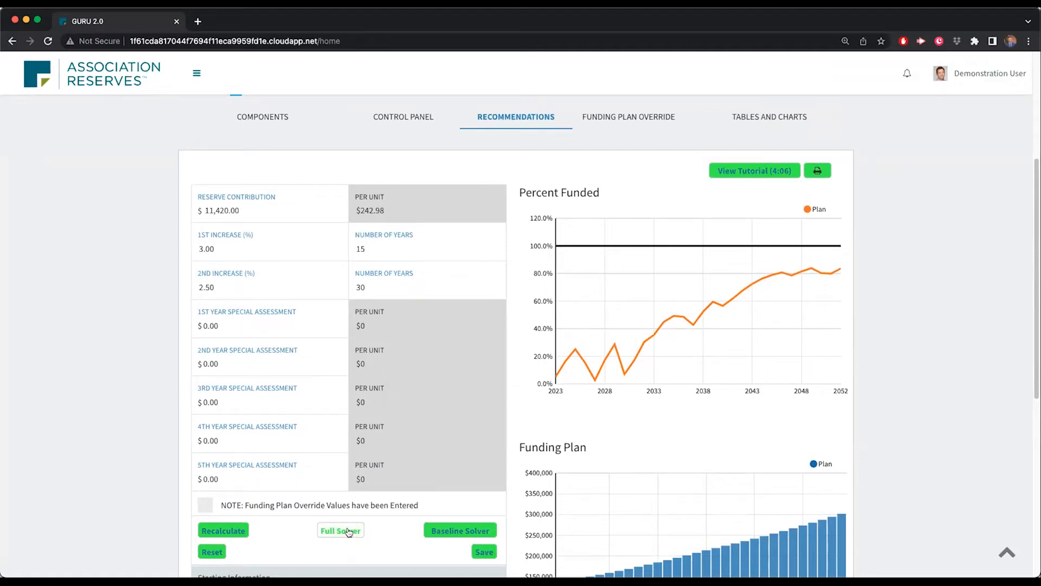
left_click(349, 532)
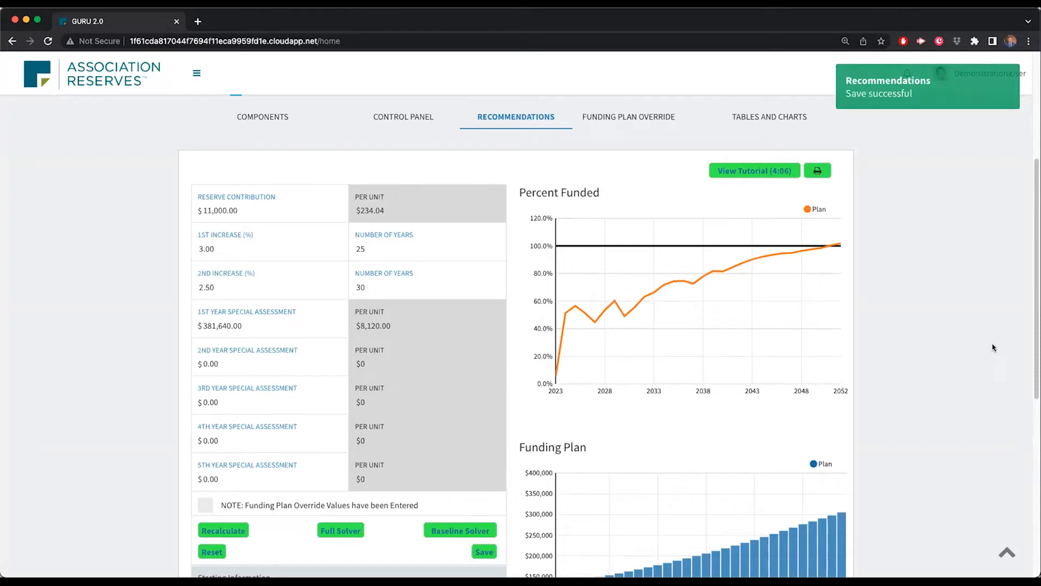
- Examine the solved reserve contribution and first-year special assessment, the Control Panel assumptions, and the charts through Annual Reserve Expenses
left_click(195, 327)
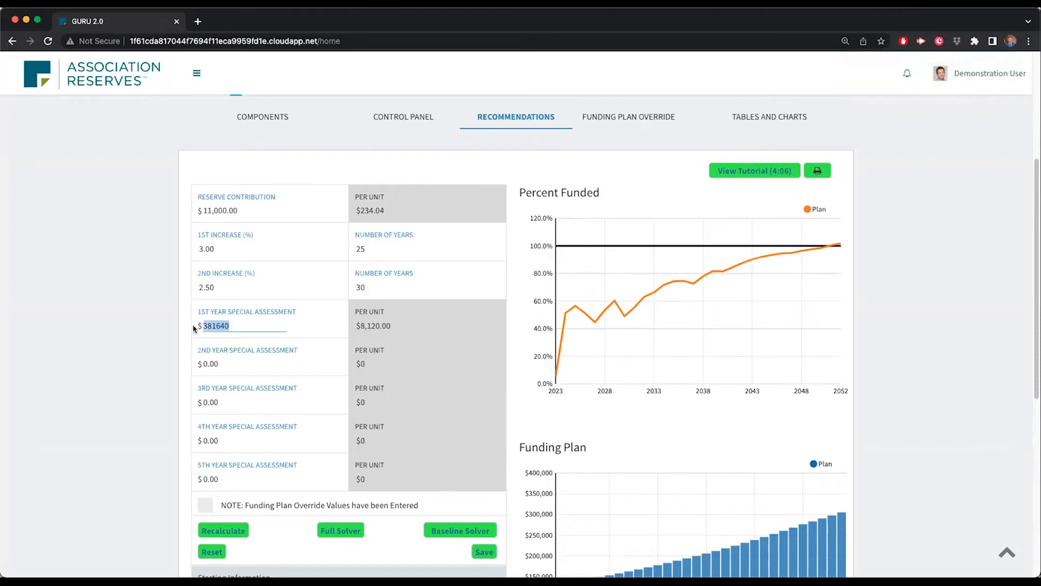
left_click(163, 341)
left_click(256, 215)
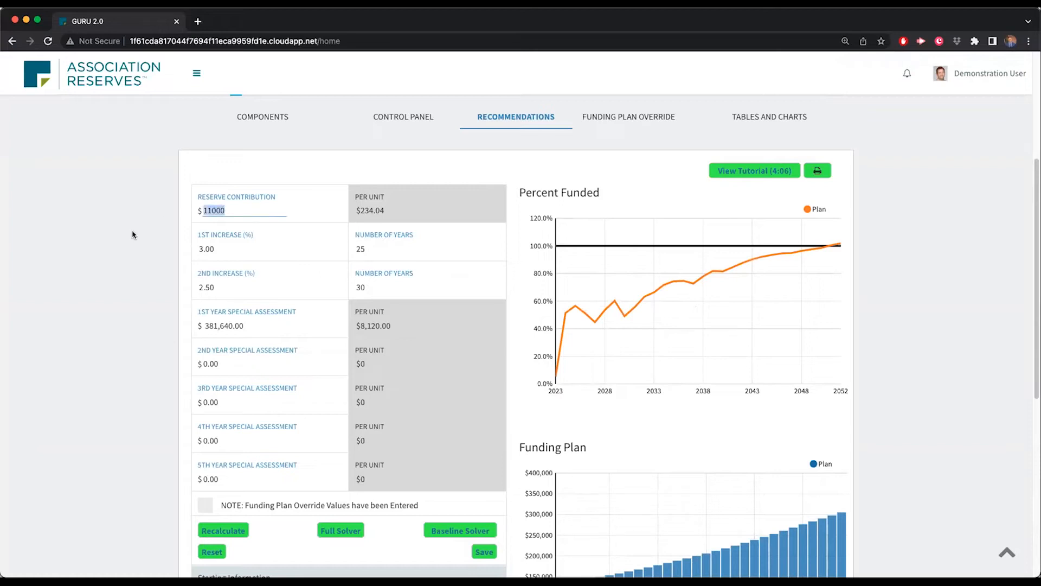
left_click(245, 209)
double_click(259, 208)
left_click(249, 326)
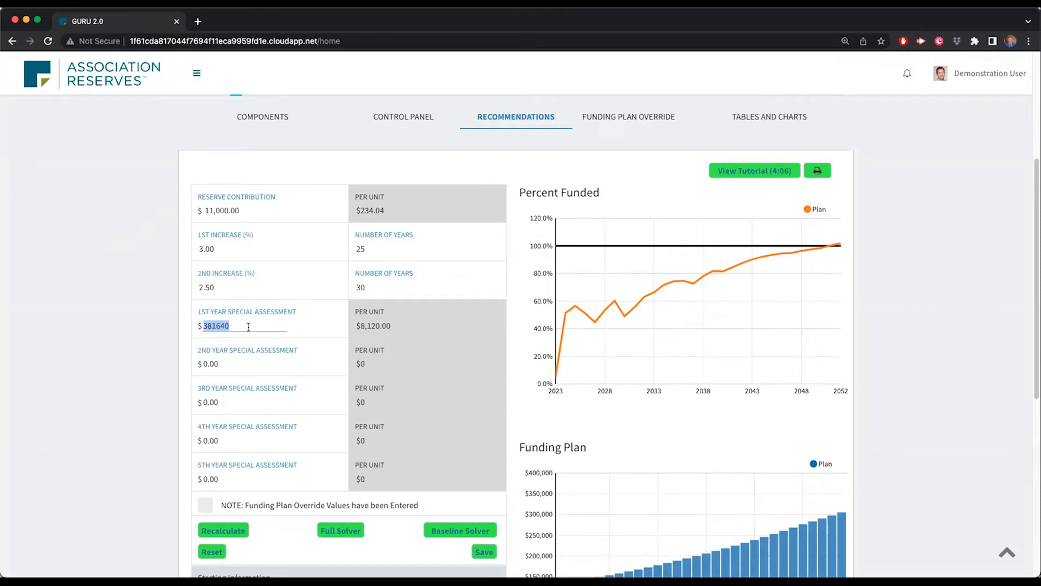
left_click(407, 128)
left_click(499, 116)
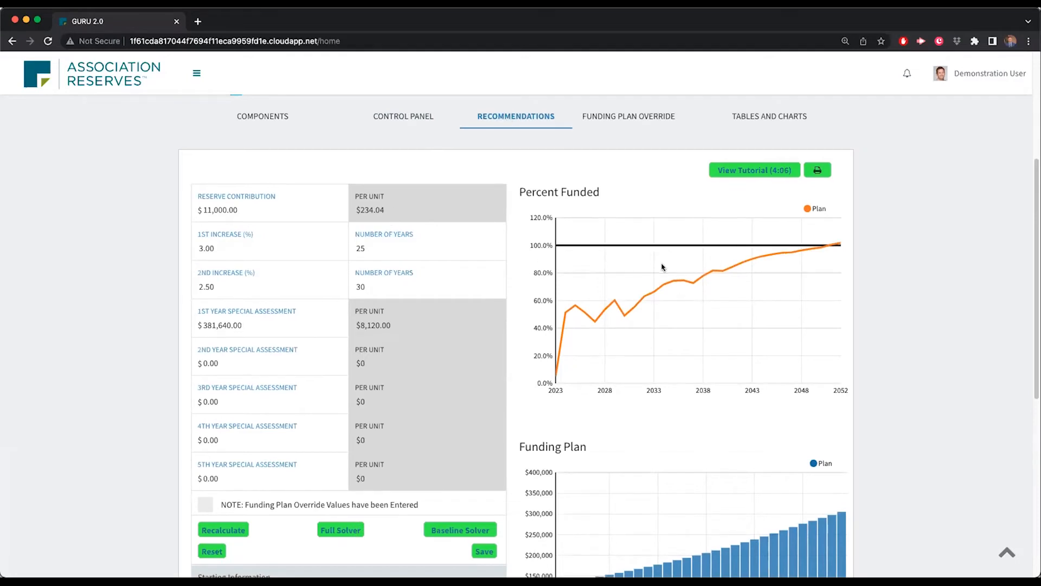
scroll(661, 300, "down", 3)
scroll(662, 299, "down", 3)
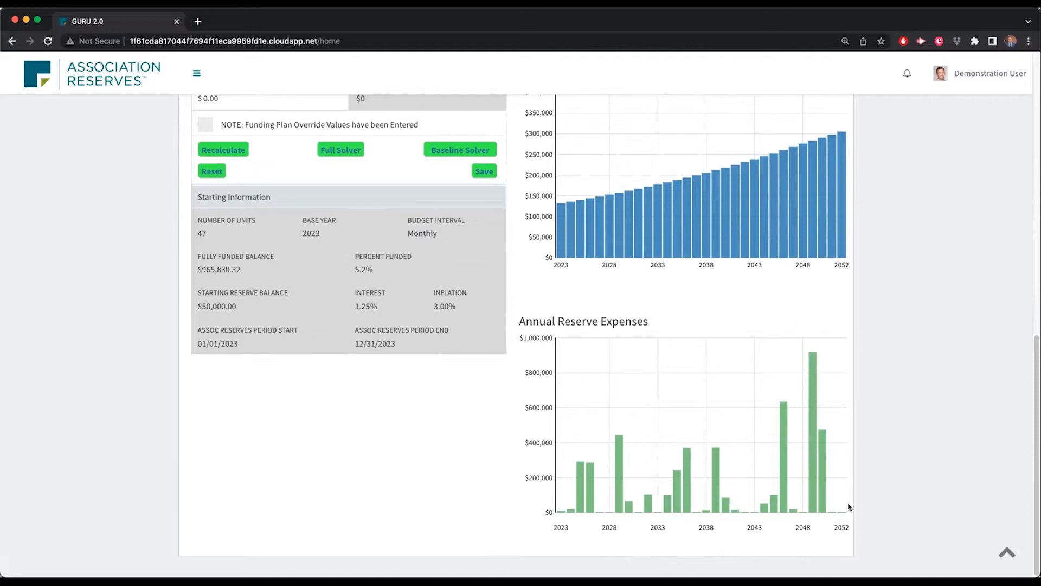
scroll(860, 359, "up", 6)
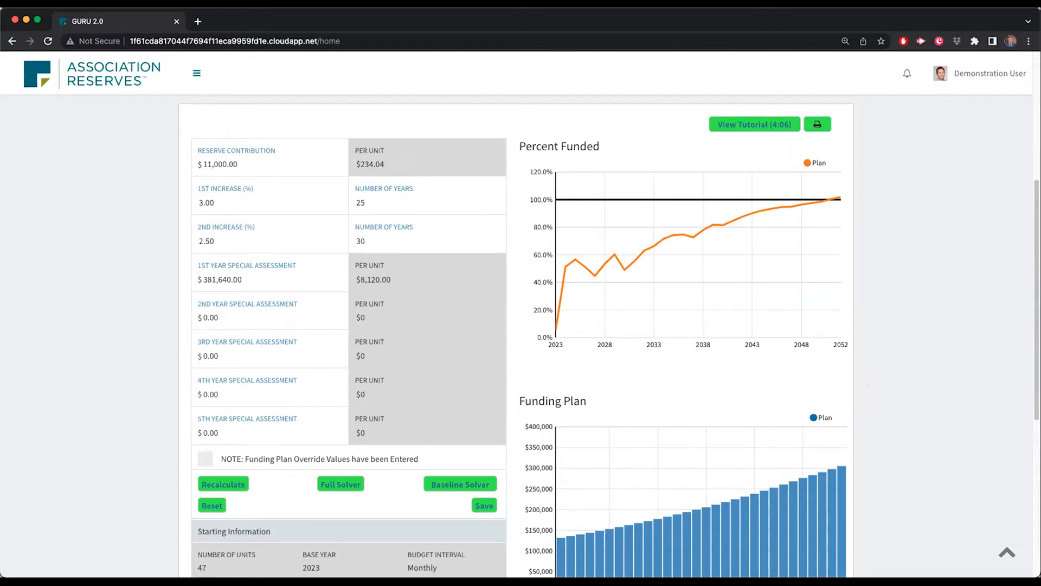
- Set the 1st, 2nd and 3rd year special assessments to $150,000 each and recalculate the funding plan
left_click(253, 278)
type("150000")
left_click(215, 318)
type("150000")
left_click(223, 364)
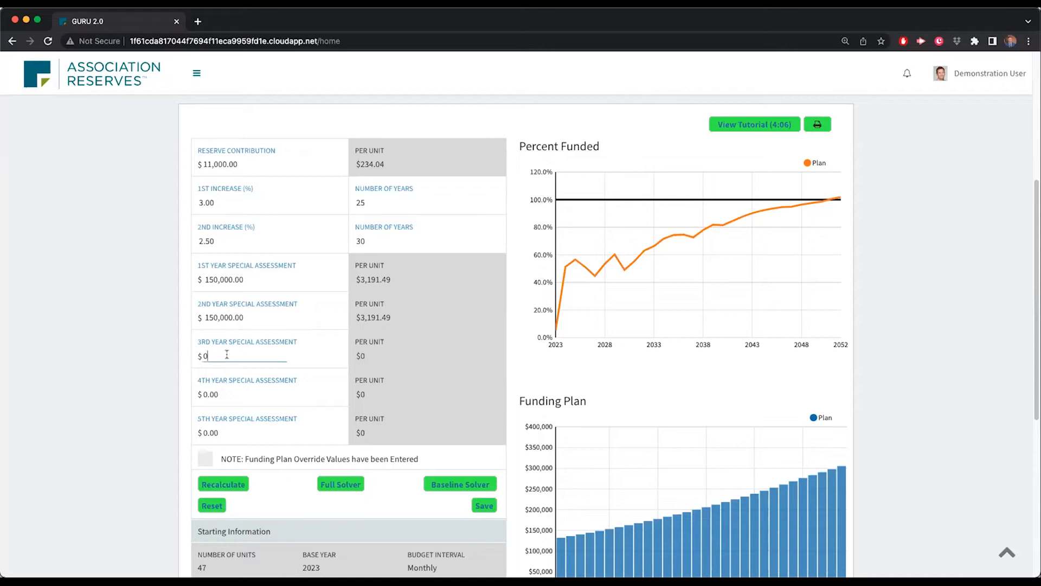
type("150000")
left_click(234, 487)
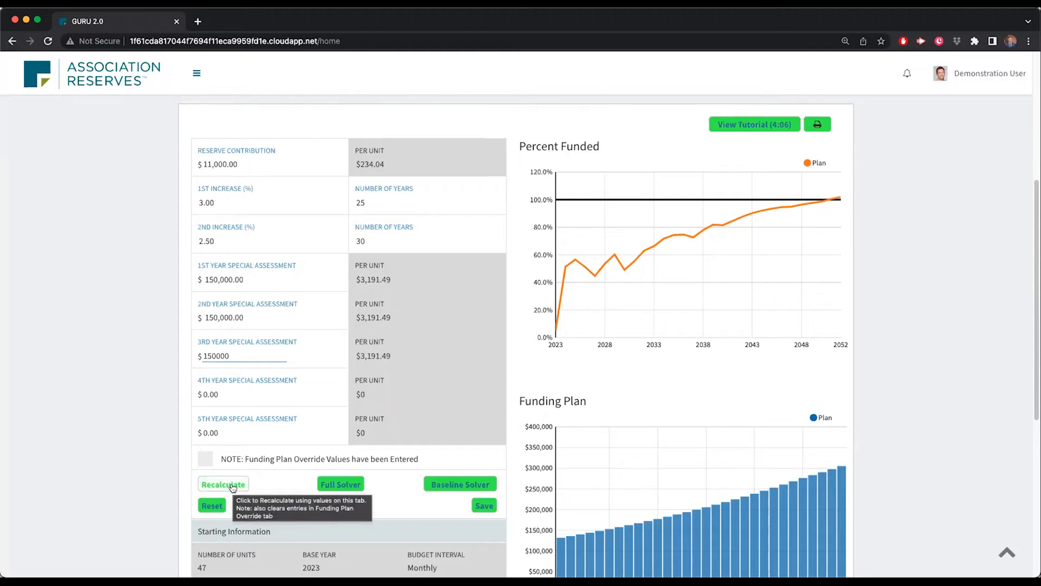
left_click(232, 486)
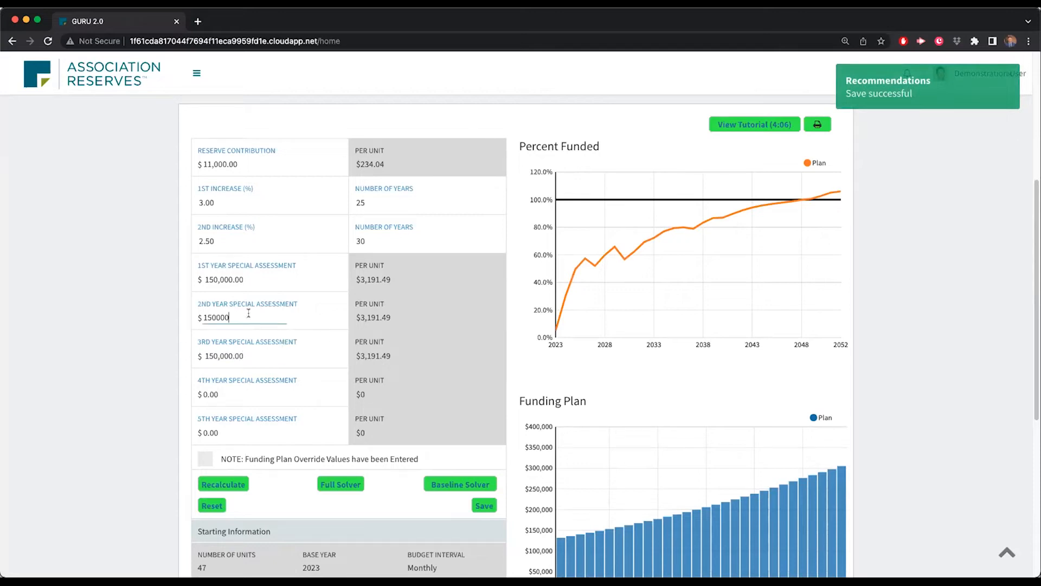
- Review the recalculated assessments, the funding and expense charts, and the Control Panel's starting balance
left_click(263, 281)
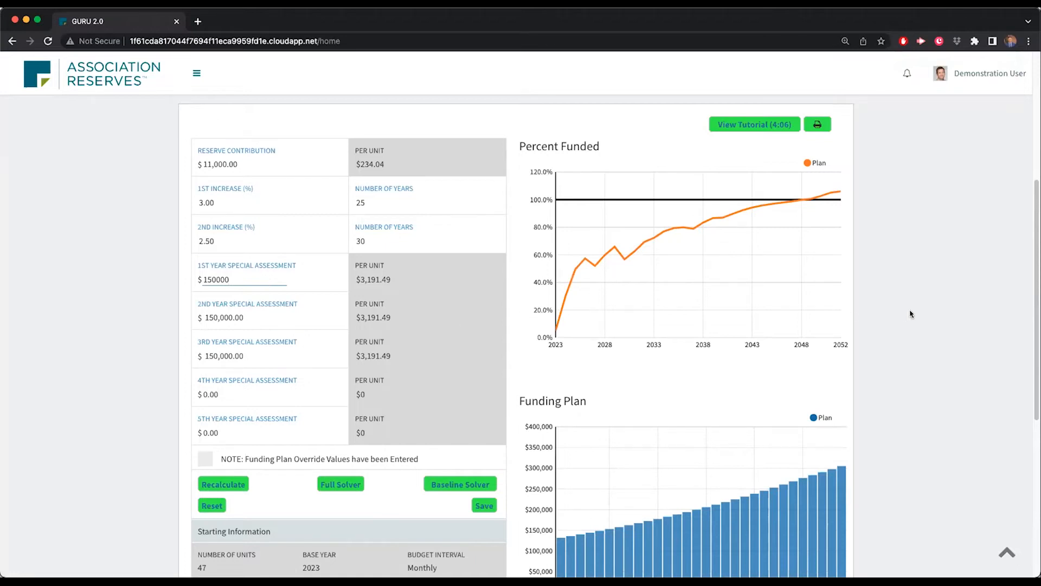
scroll(889, 319, "down", 3)
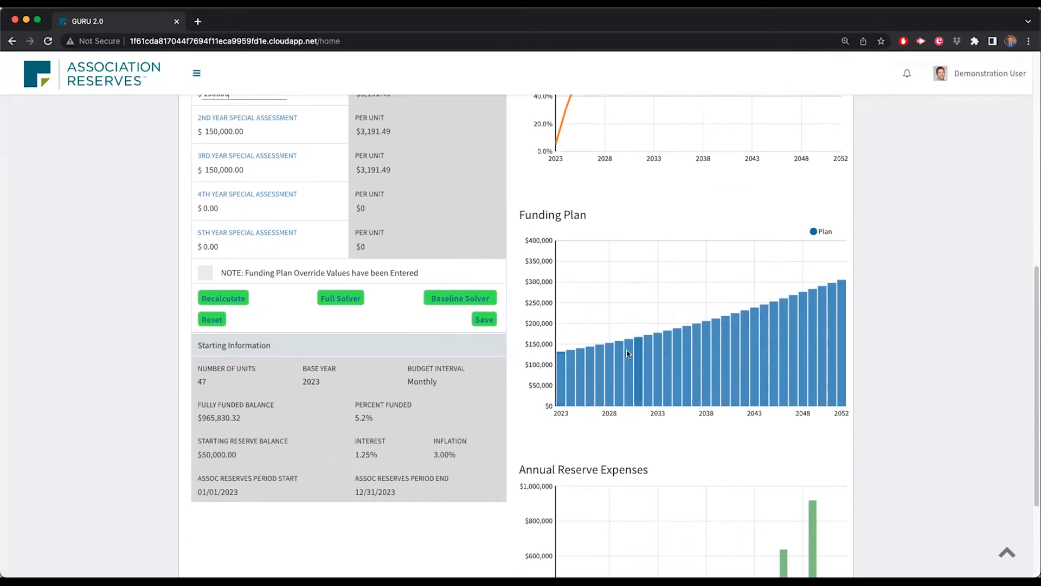
key("super+Tab")
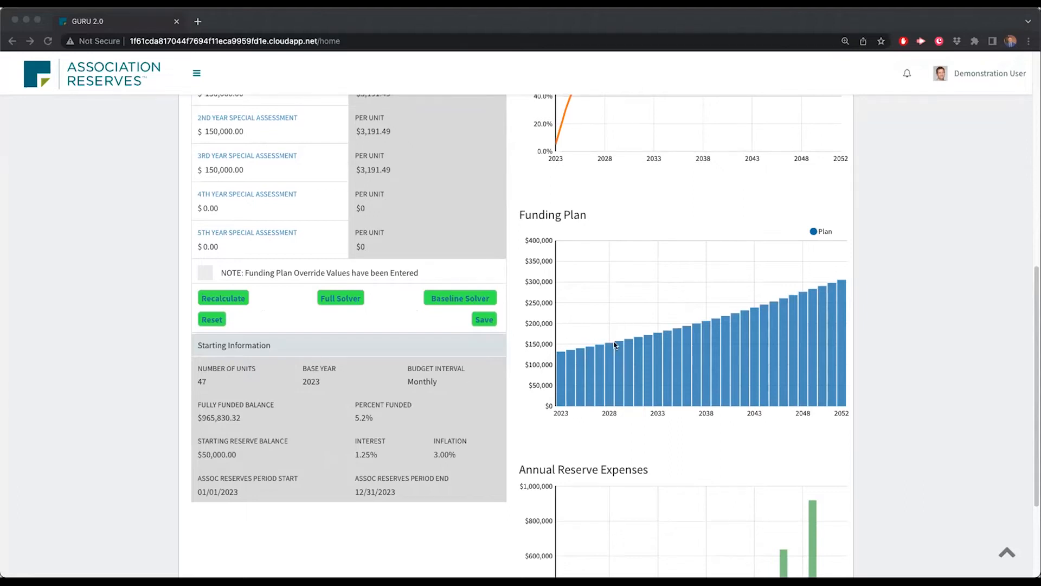
scroll(617, 347, "down", 3)
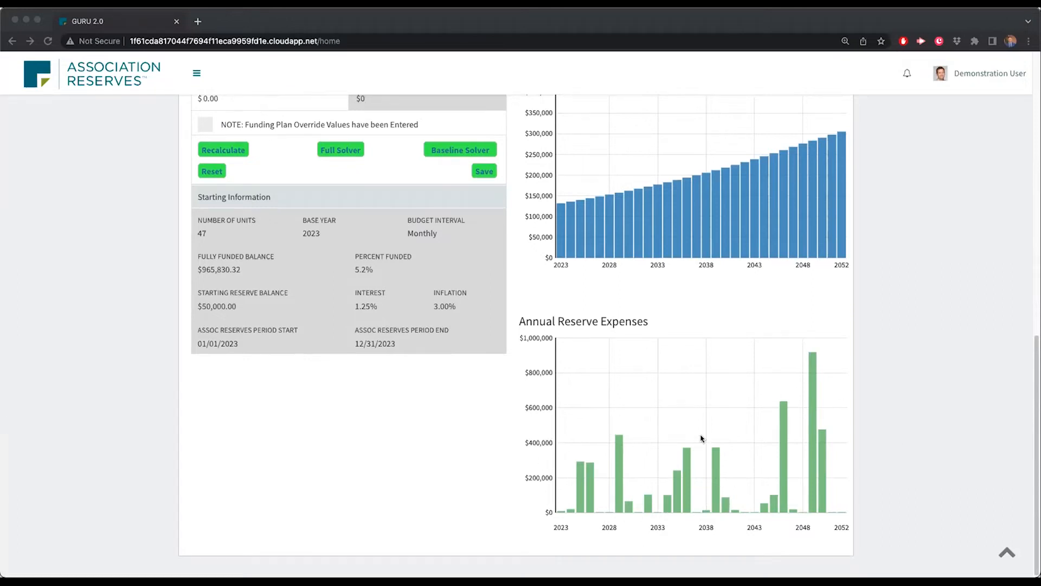
scroll(667, 453, "up", 5)
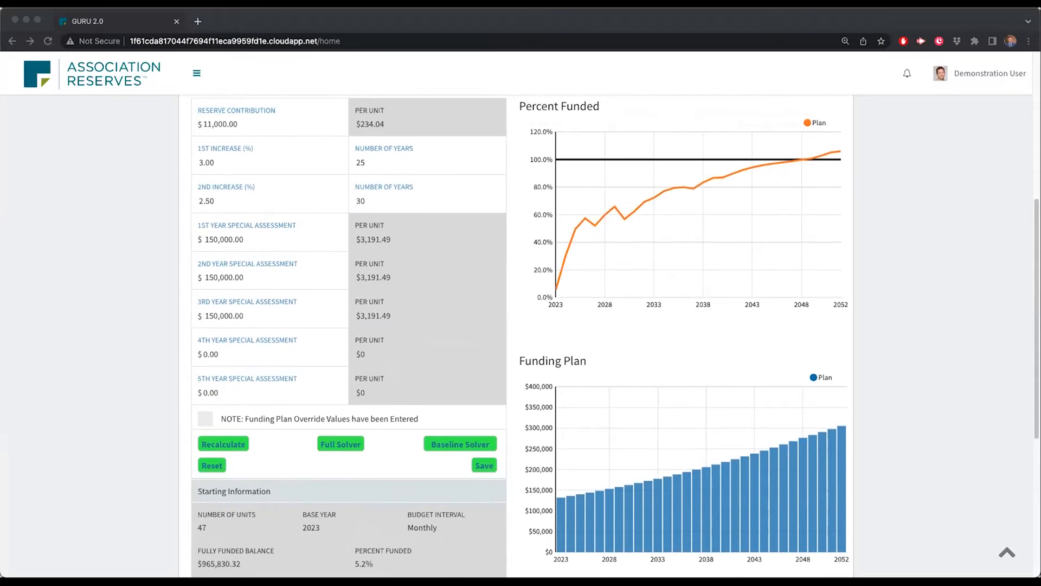
scroll(273, 286, "up", 4)
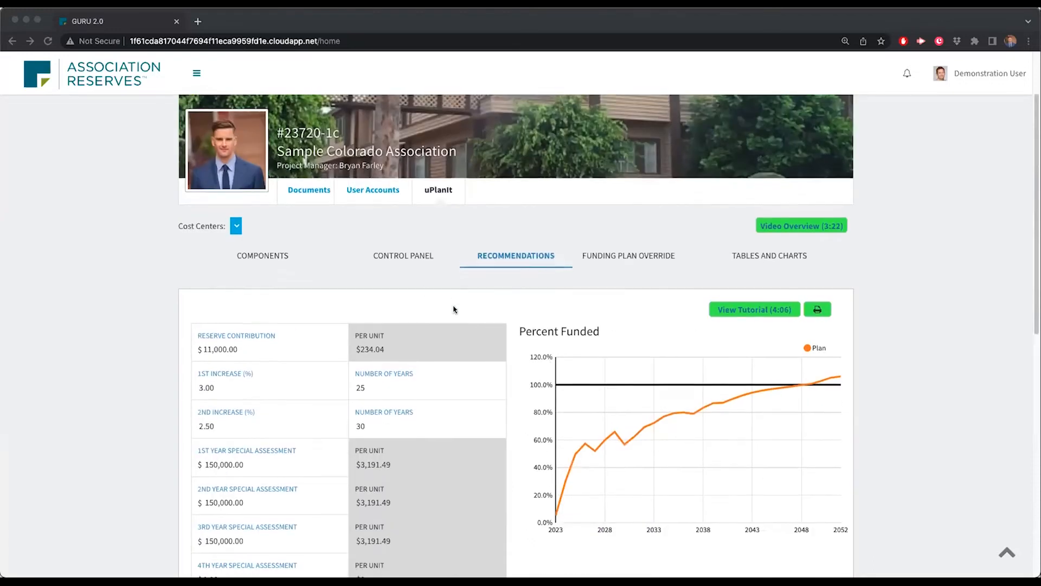
scroll(453, 309, "down", 1)
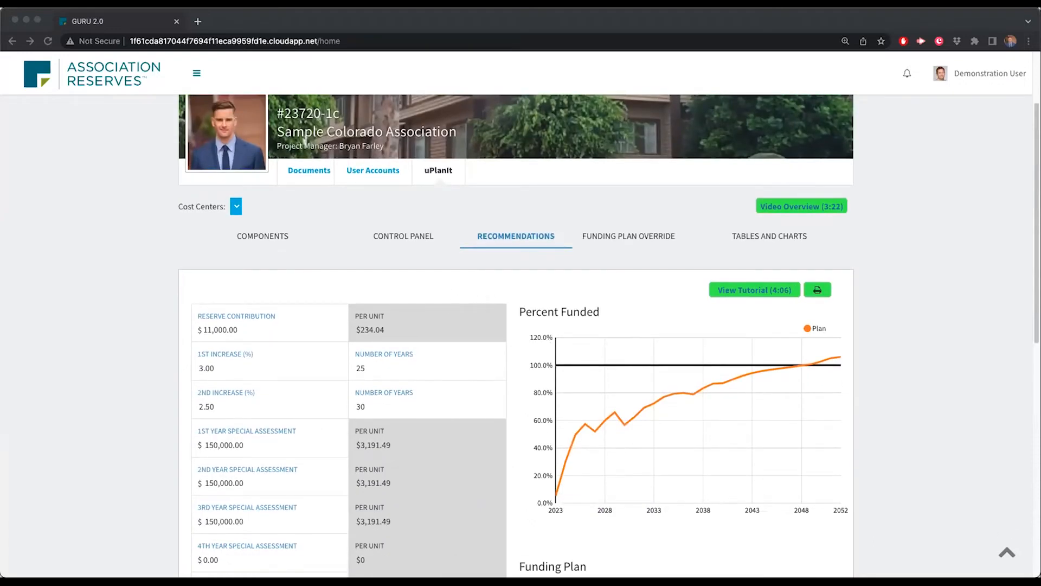
left_click(402, 237)
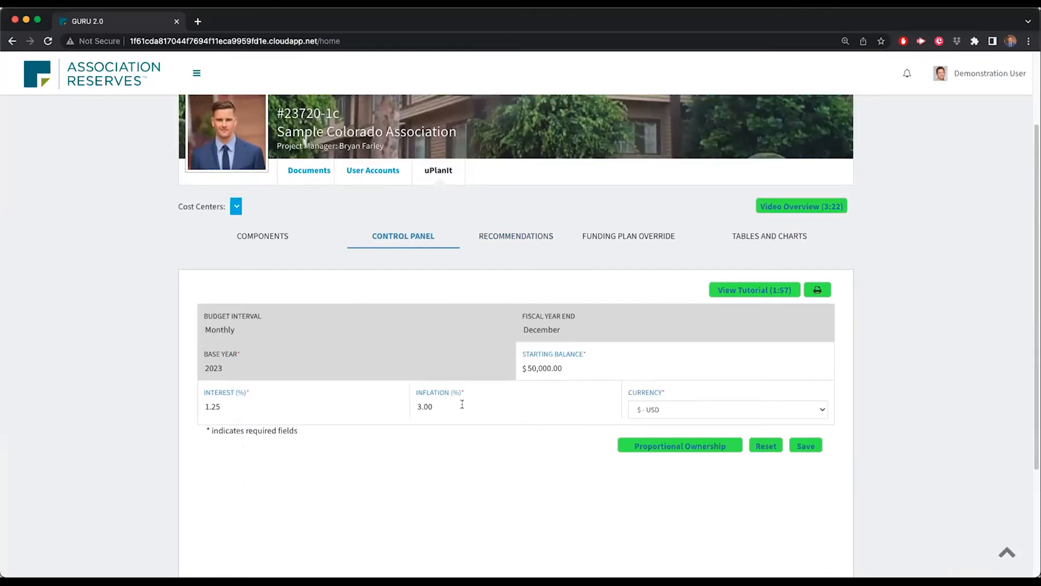
left_click(590, 367)
- Reset the Recommendations to the original data and confirm the reset
left_click(506, 236)
scroll(282, 423, "down", 3)
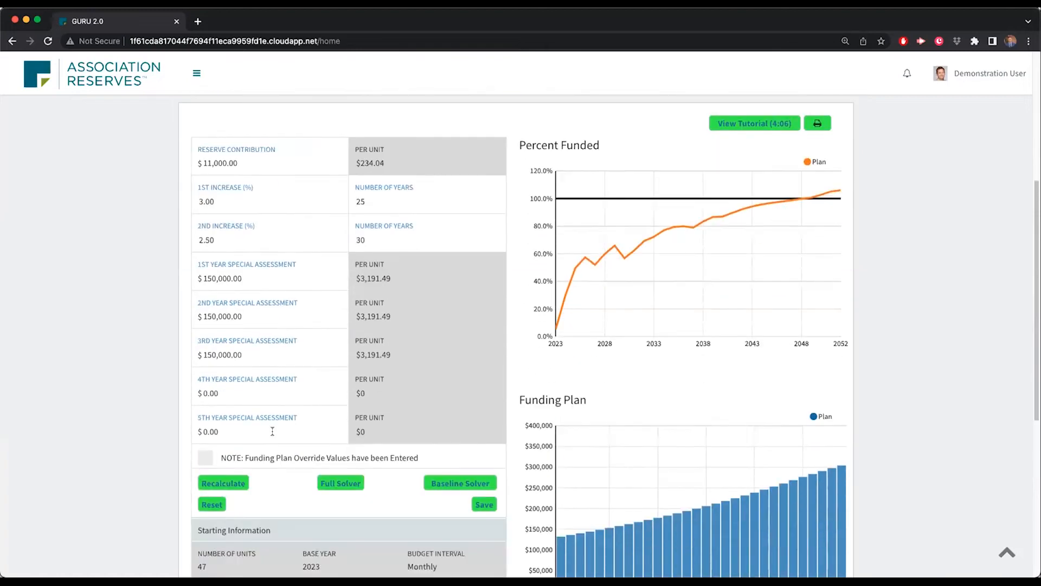
left_click(214, 504)
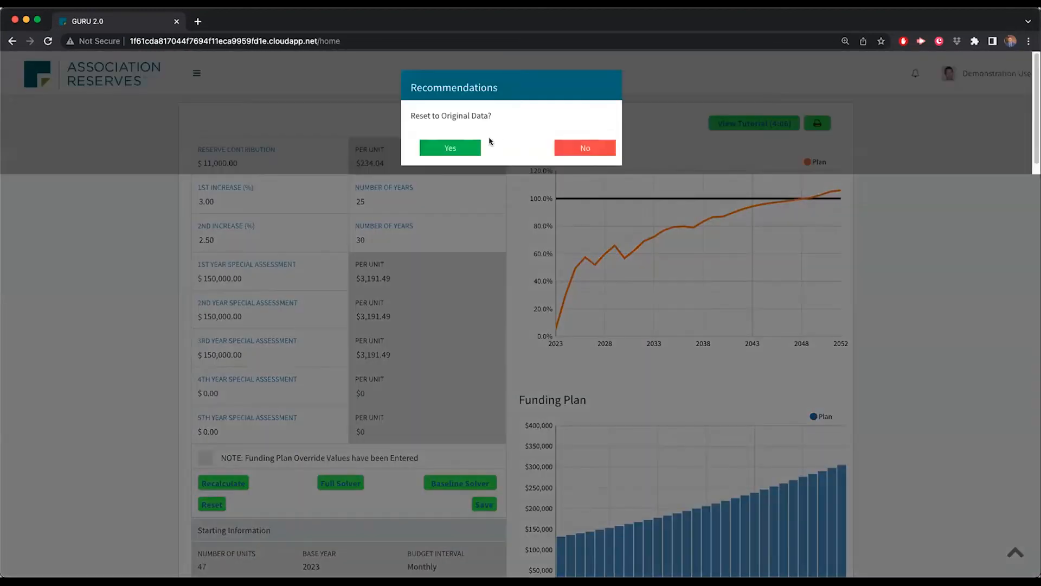
left_click(450, 148)
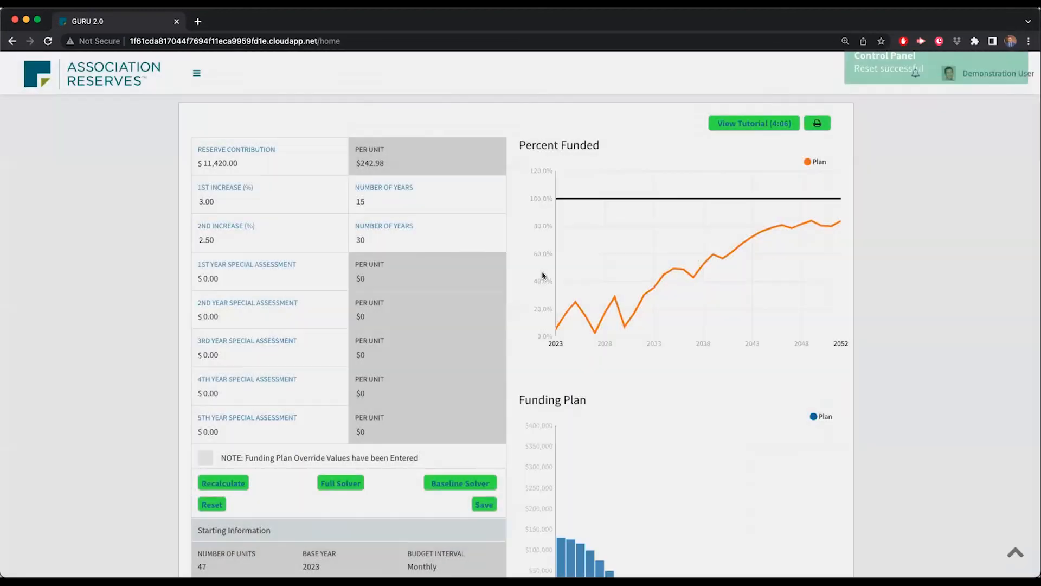
- Reset the Control Panel to the original data, confirm the reset, and return to the Recommendations
scroll(450, 217, "up", 3)
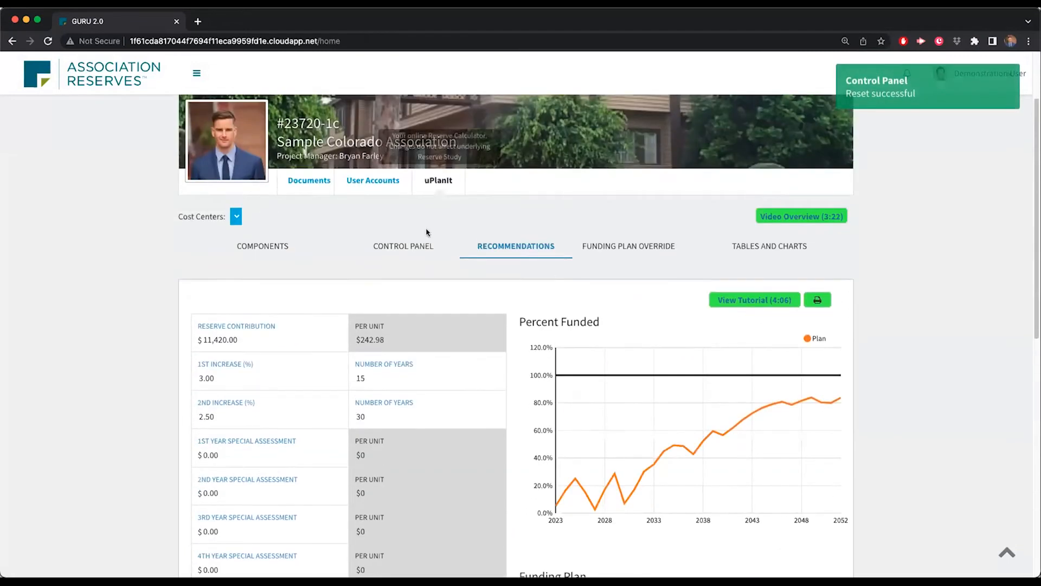
left_click(406, 245)
left_click(767, 455)
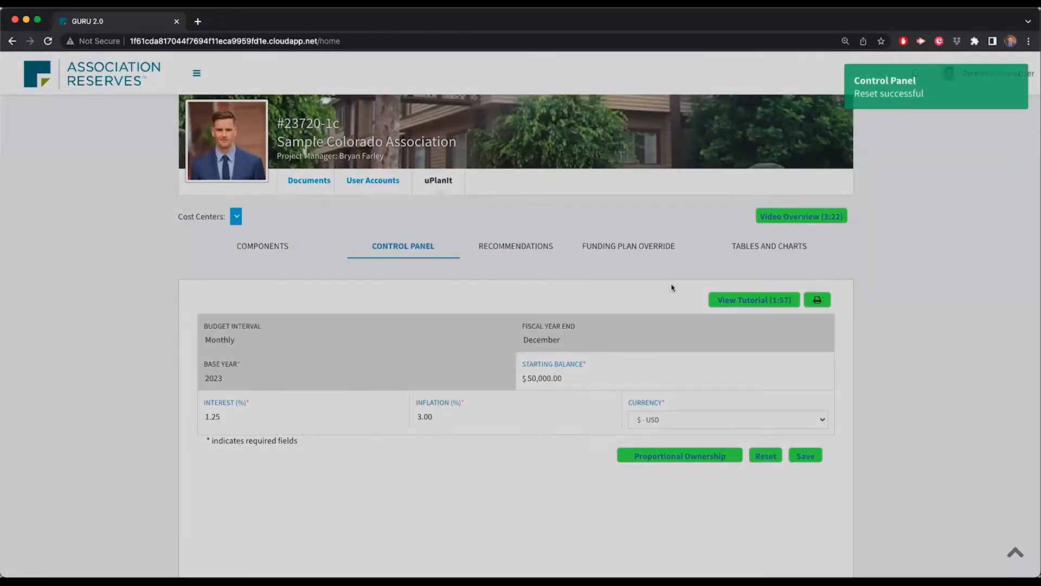
left_click(461, 149)
left_click(518, 244)
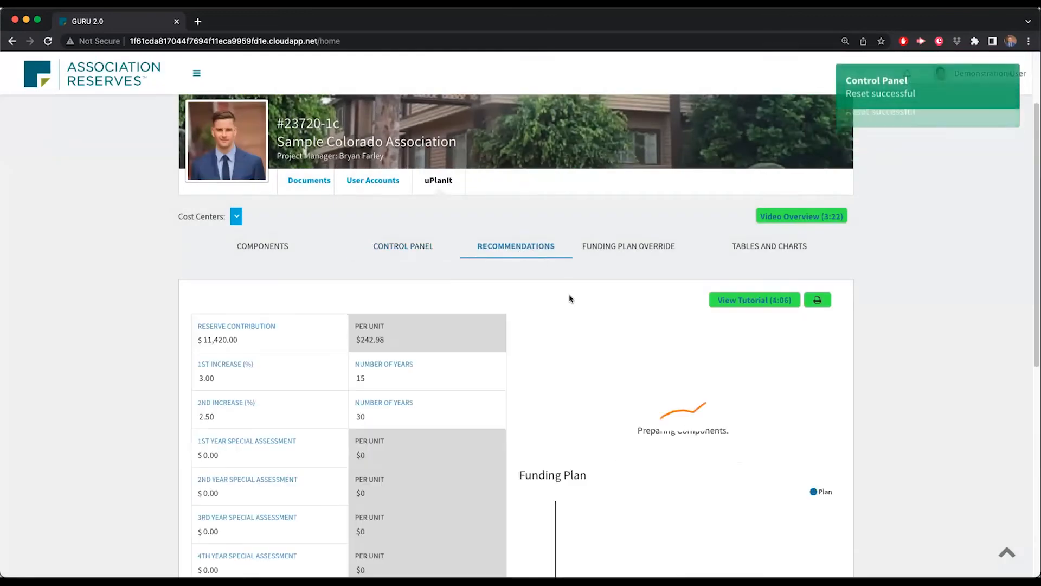
- Review the original Percent Funded chart, the Percent Funded value in the Starting Information, and the reserve contribution
scroll(379, 380, "down", 1)
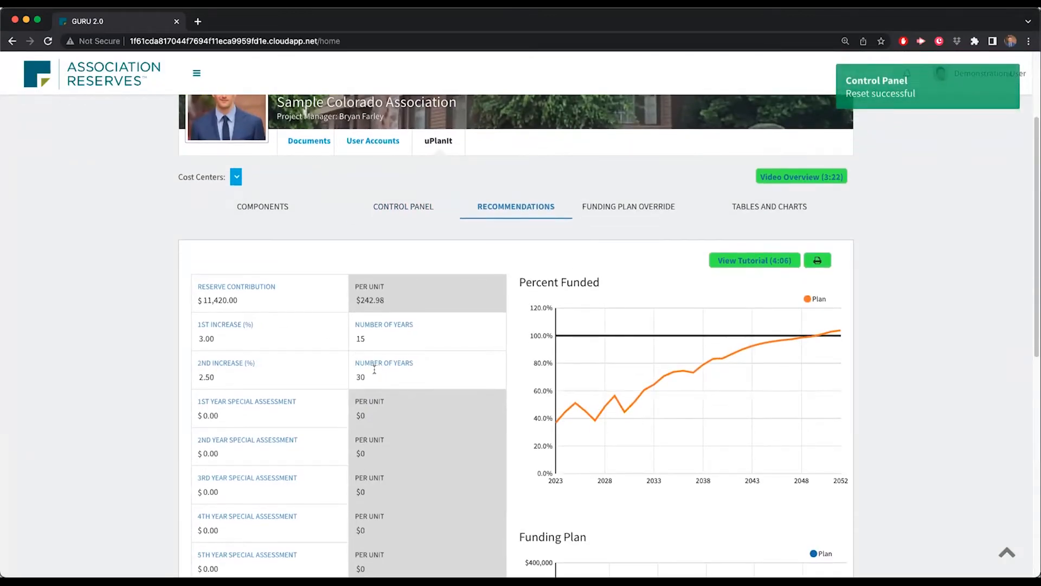
scroll(418, 304, "down", 1)
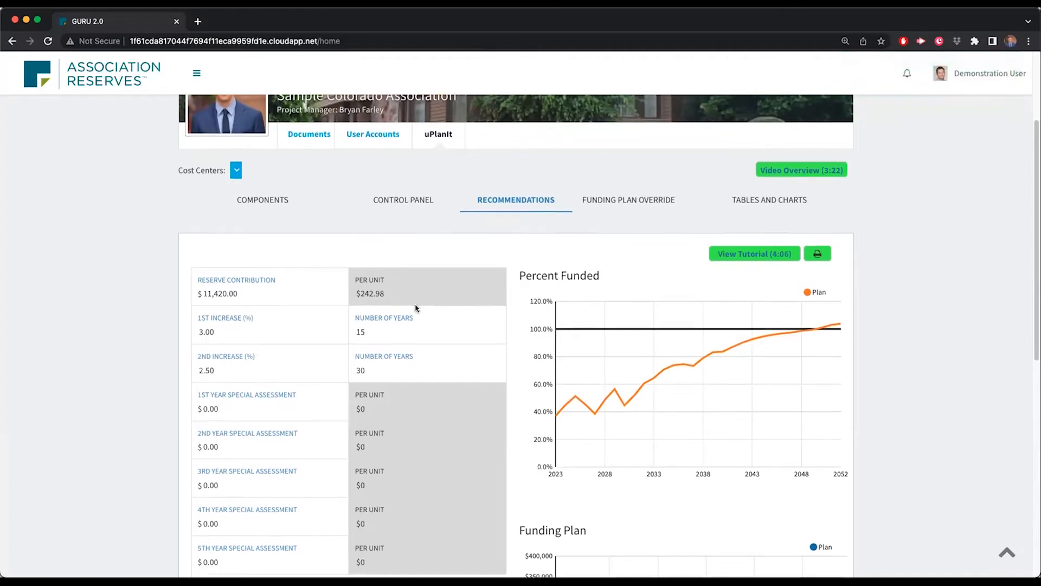
scroll(443, 350, "down", 5)
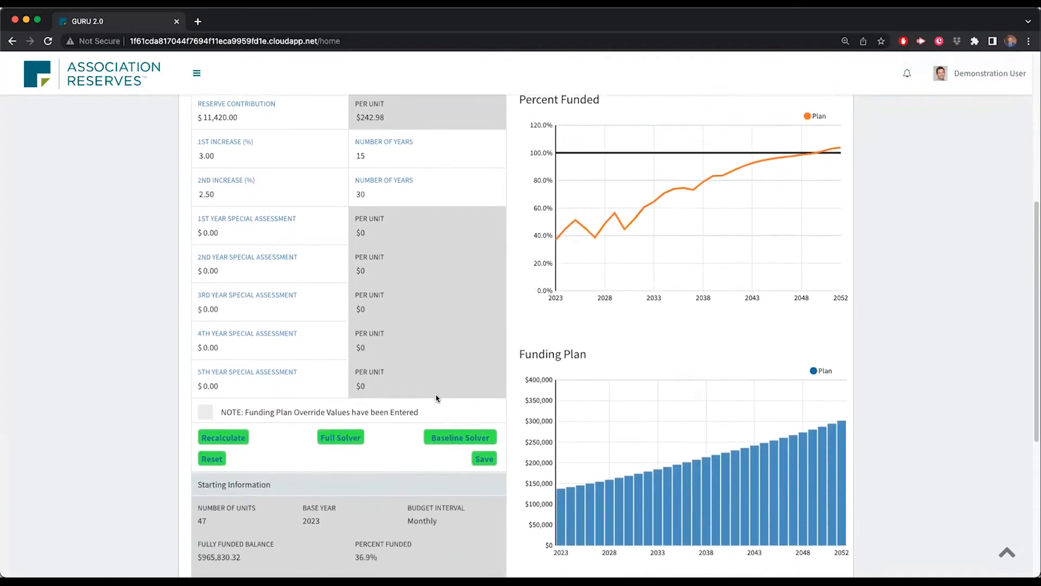
left_click_drag(392, 525, 358, 519)
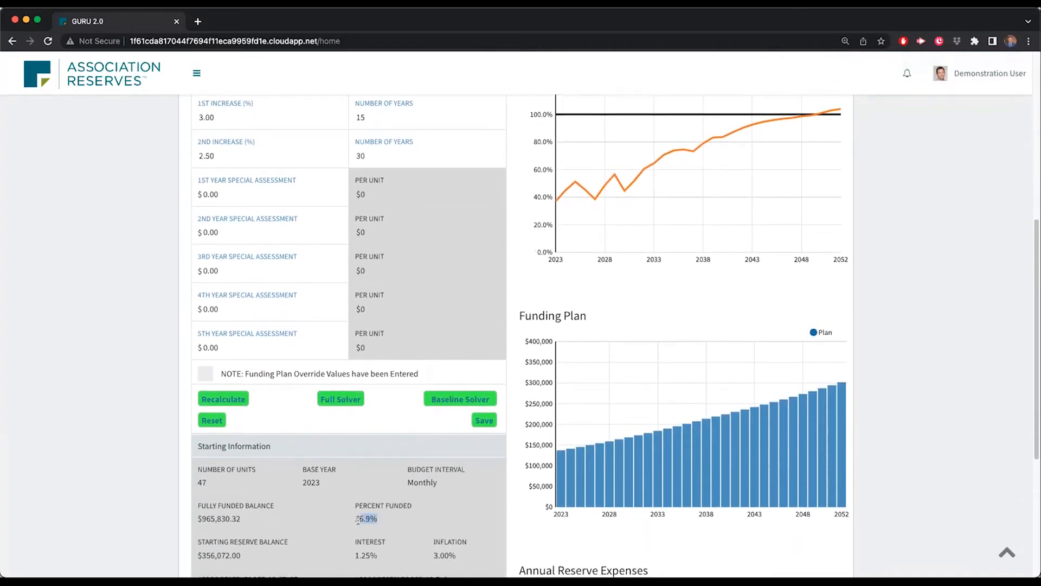
scroll(364, 446, "up", 6)
left_click(219, 318)
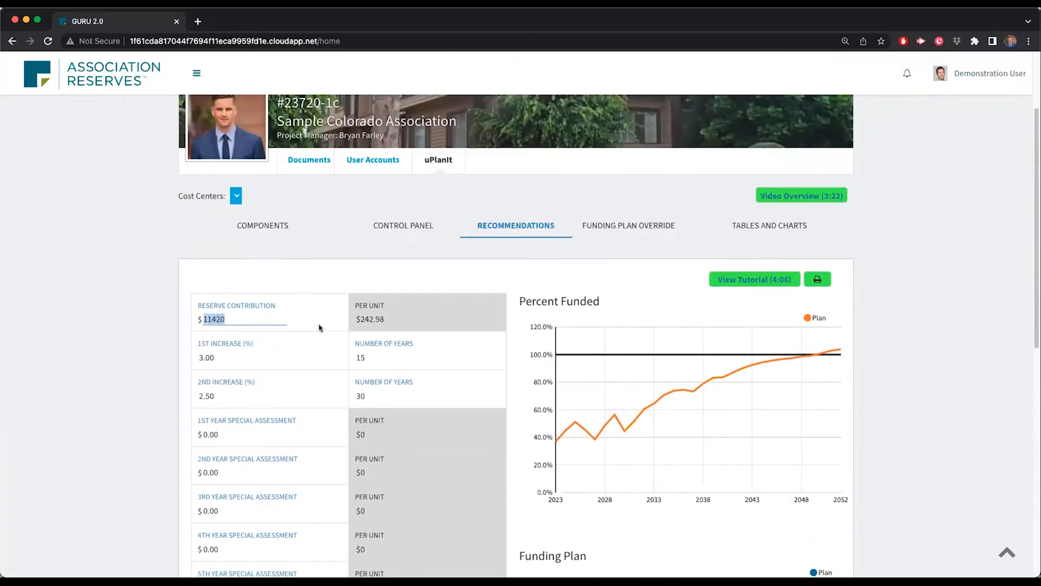
scroll(358, 276, "down", 1)
- Set the Control Panel's starting balance to $800,000, save it, and return to the Recommendations
left_click(416, 198)
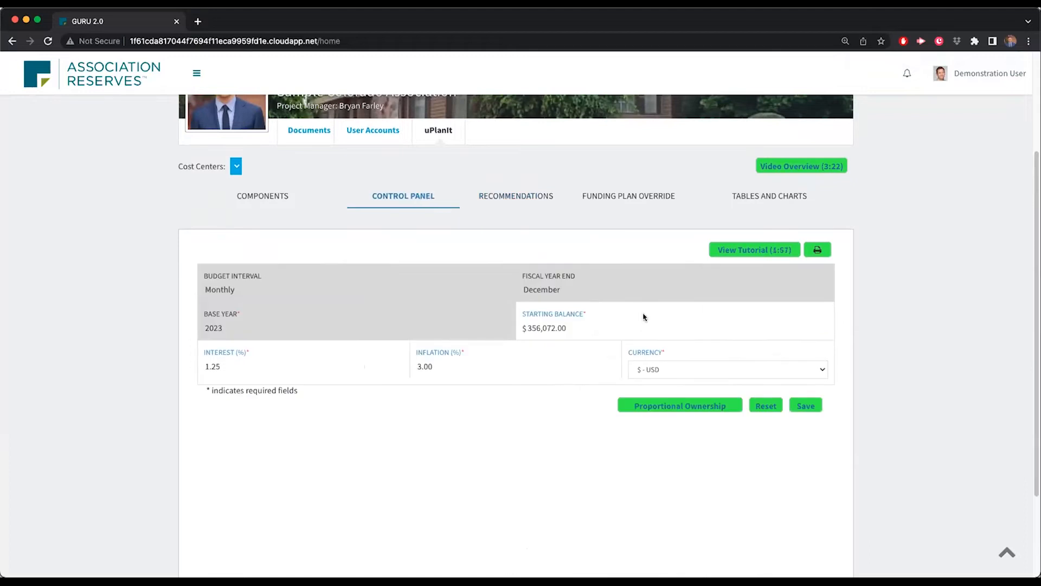
left_click(569, 324)
type("800000")
left_click(518, 350)
left_click(806, 407)
left_click(522, 199)
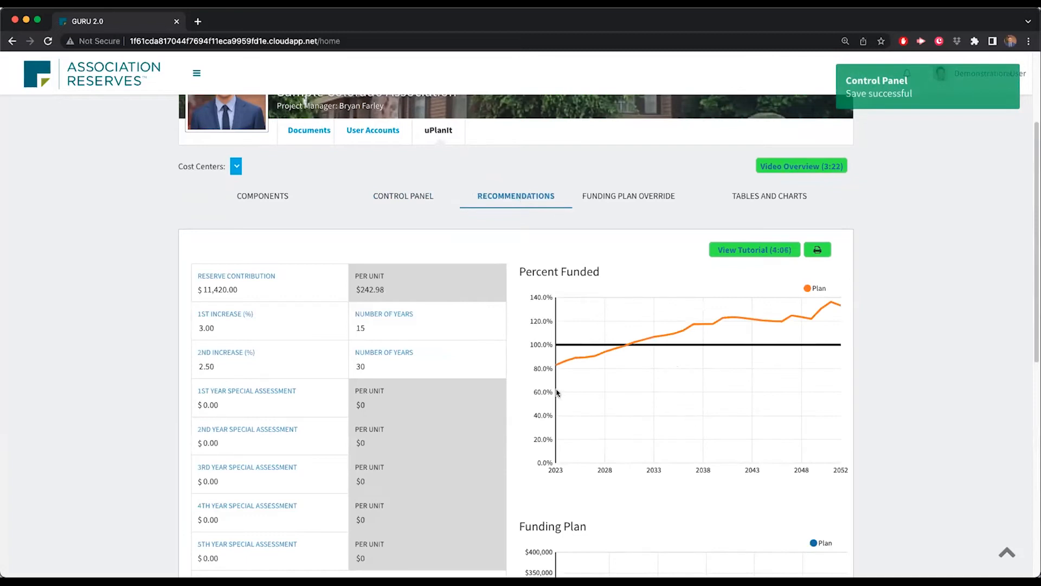
- Examine the Percent Funded value in the Starting Information and the Percent Funded chart for the $800,000 starting balance
scroll(559, 393, "down", 8)
left_click_drag(355, 274, 379, 293)
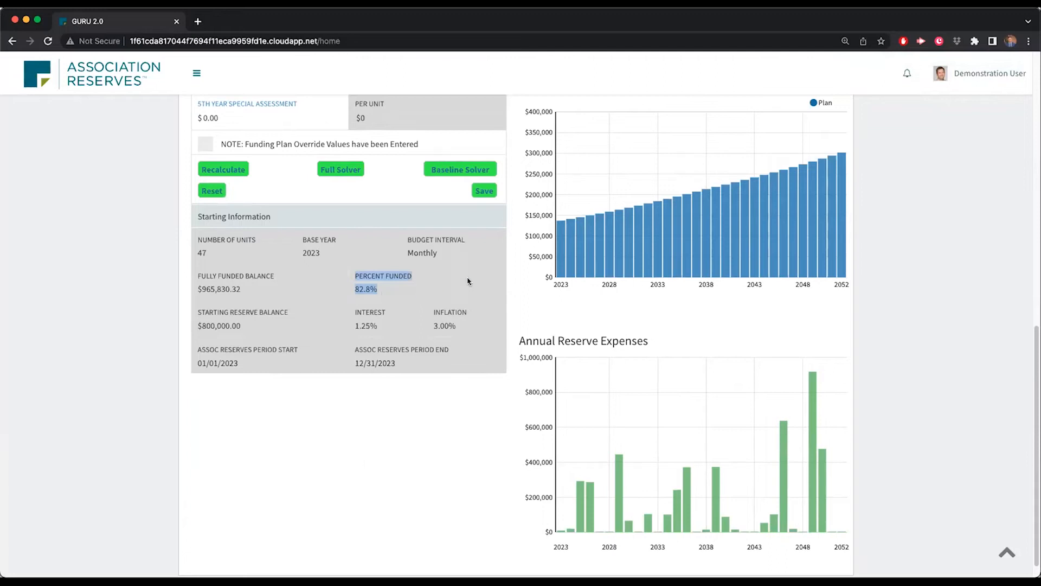
scroll(546, 290, "up", 5)
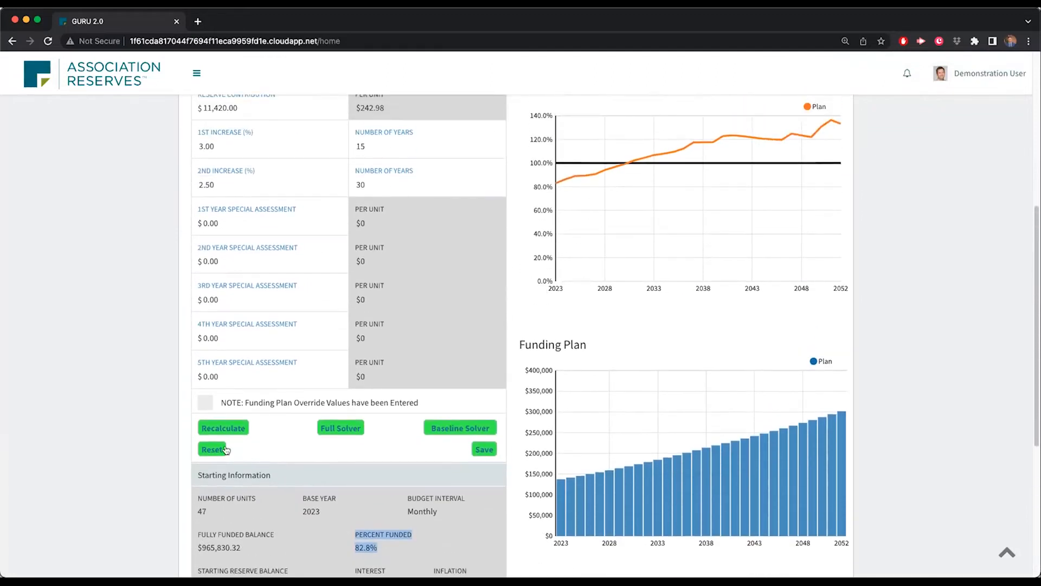
scroll(226, 424, "up", 1)
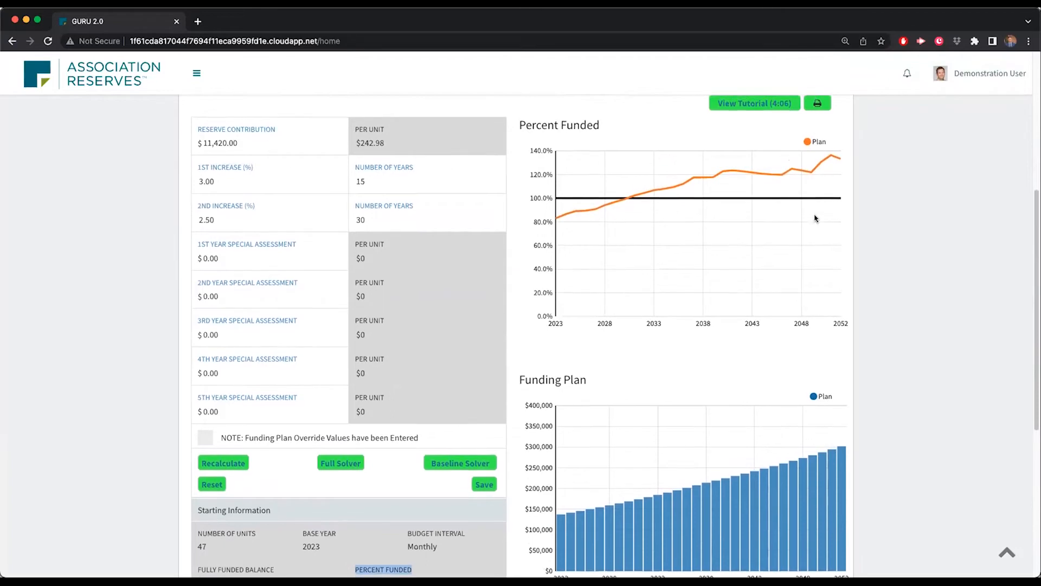
scroll(814, 239, "up", 1)
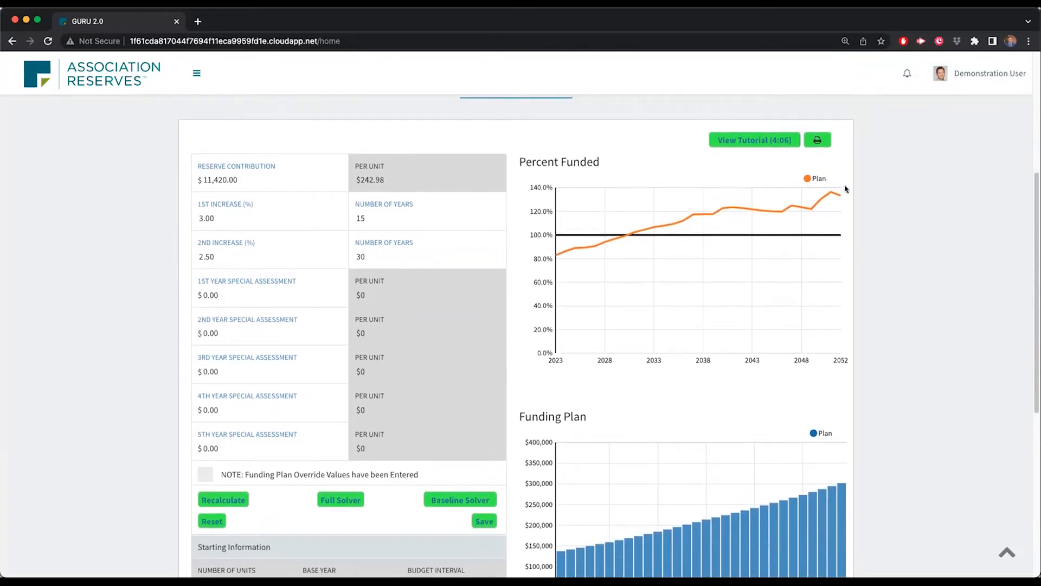
- Run the Full Solver and examine the solved reserve contribution with the Percent Funded and Funding Plan charts
left_click(340, 501)
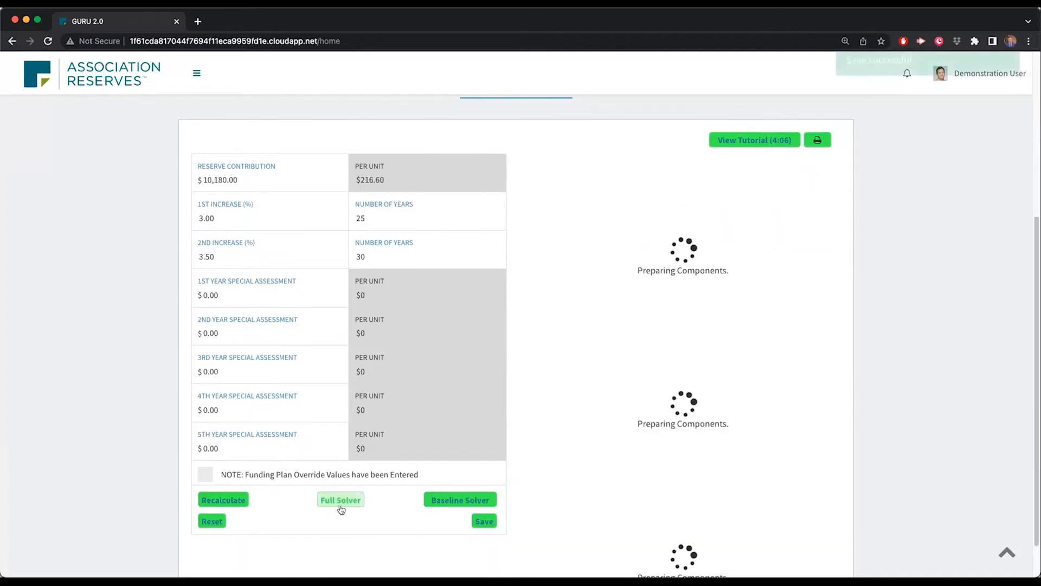
left_click(268, 179)
left_click_drag(255, 179, 194, 181)
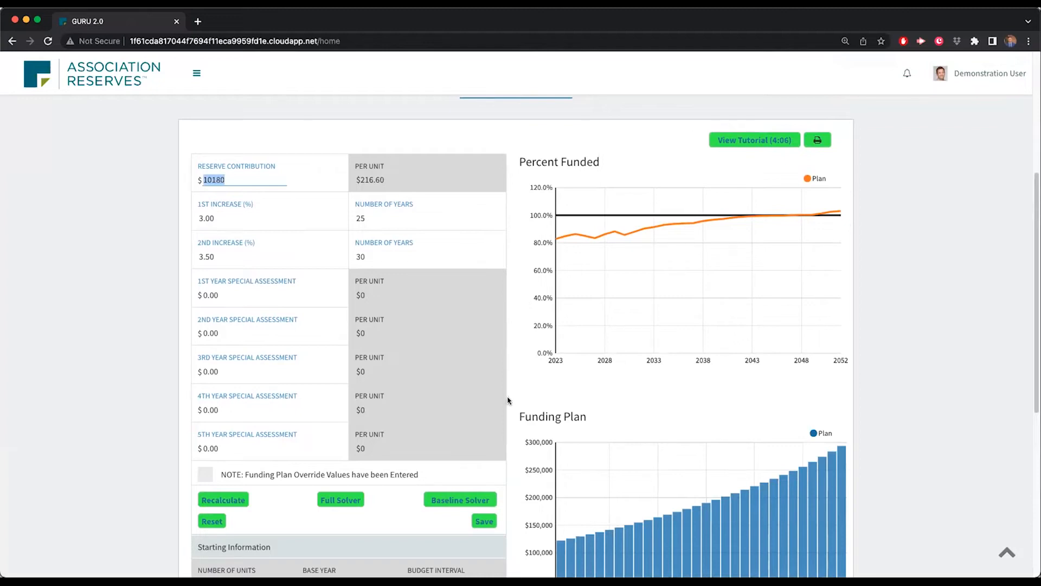
scroll(508, 400, "down", 4)
scroll(516, 400, "up", 7)
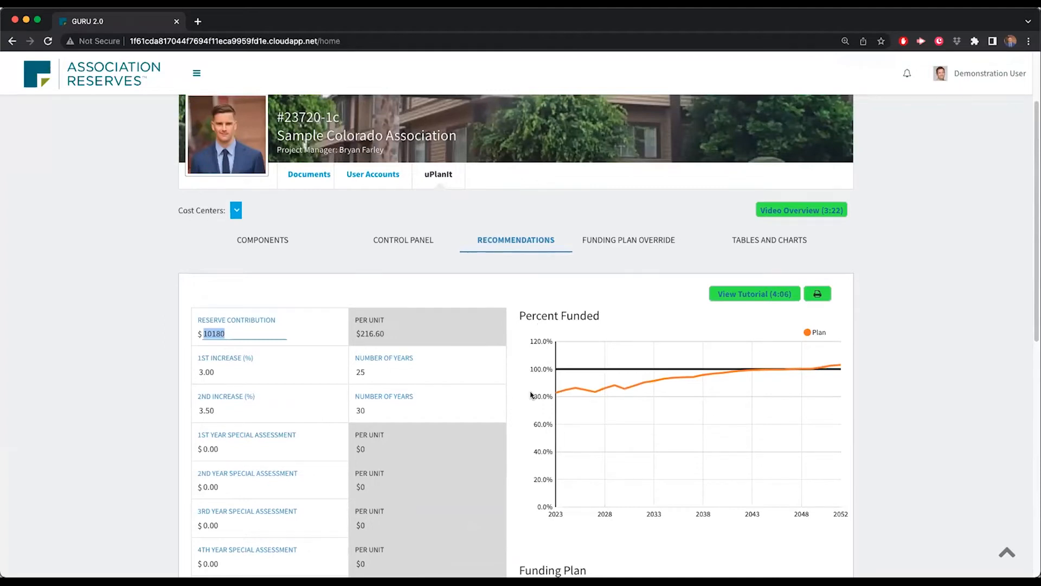
scroll(530, 394, "down", 4)
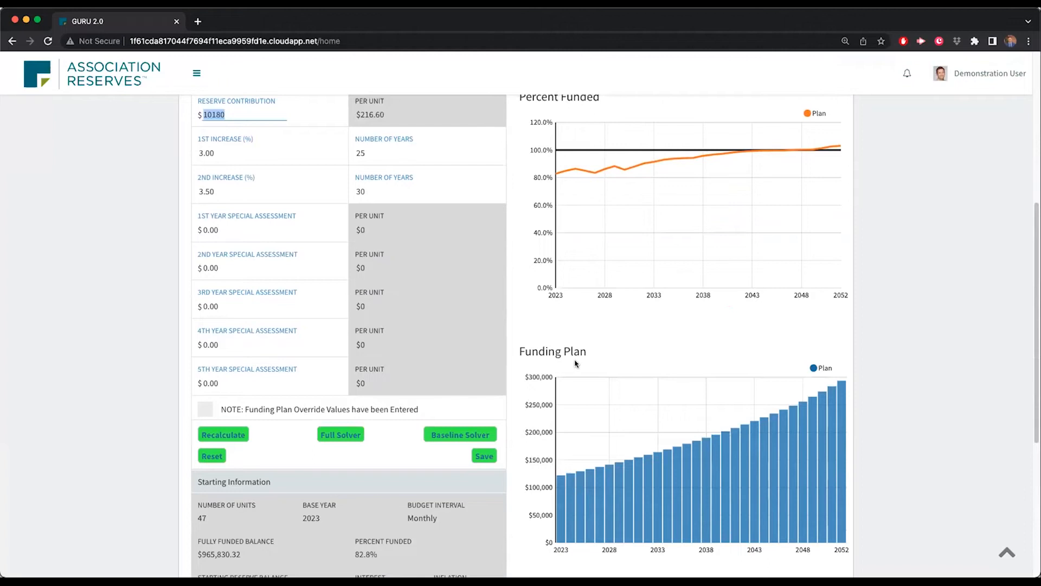
scroll(851, 356, "up", 1)
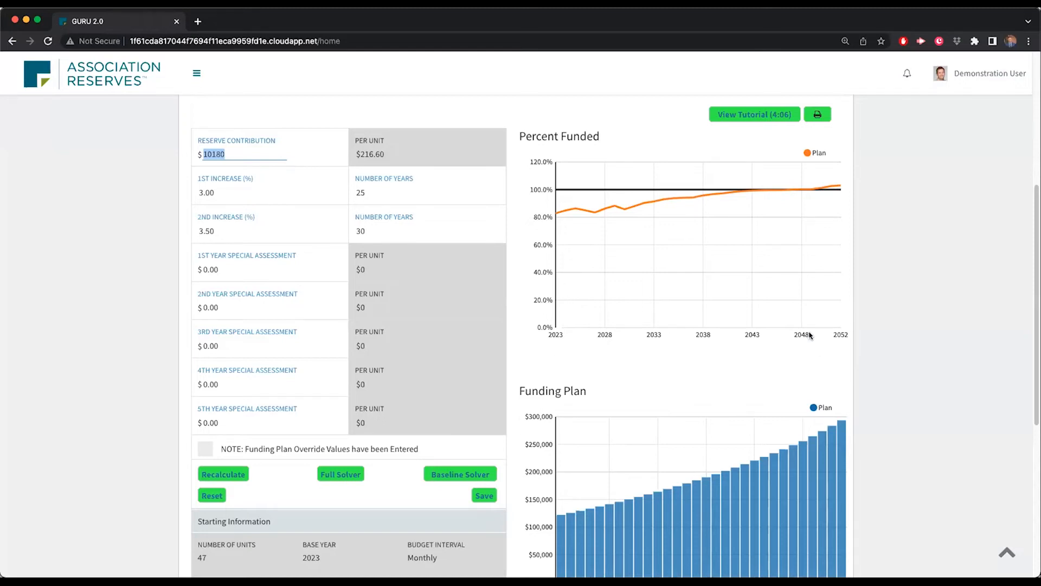
scroll(818, 341, "up", 2)
scroll(818, 342, "up", 3)
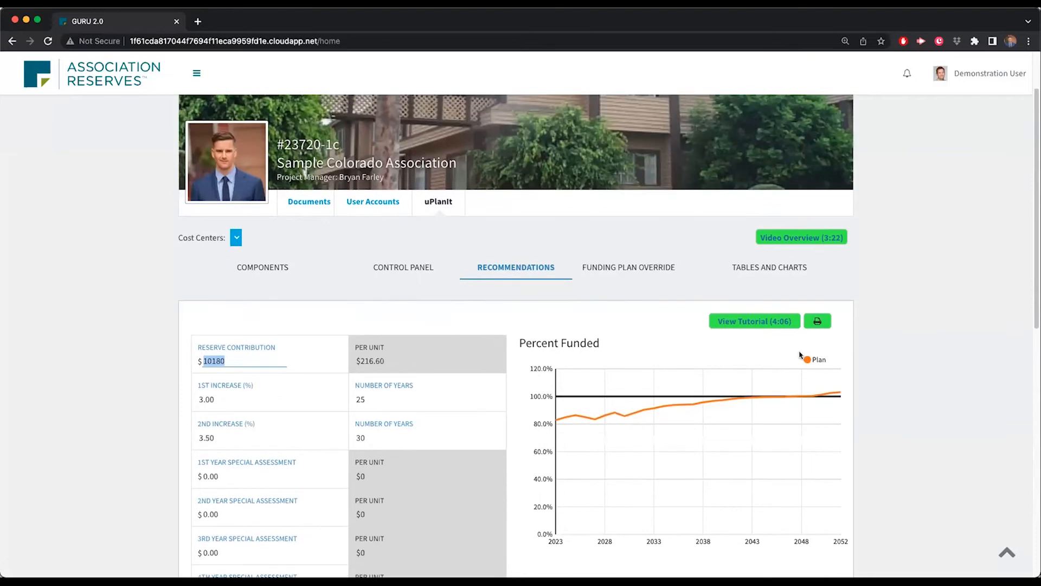
- Reset both the Recommendations and the Control Panel to the original data, and return to the Recommendations
scroll(773, 354, "down", 5)
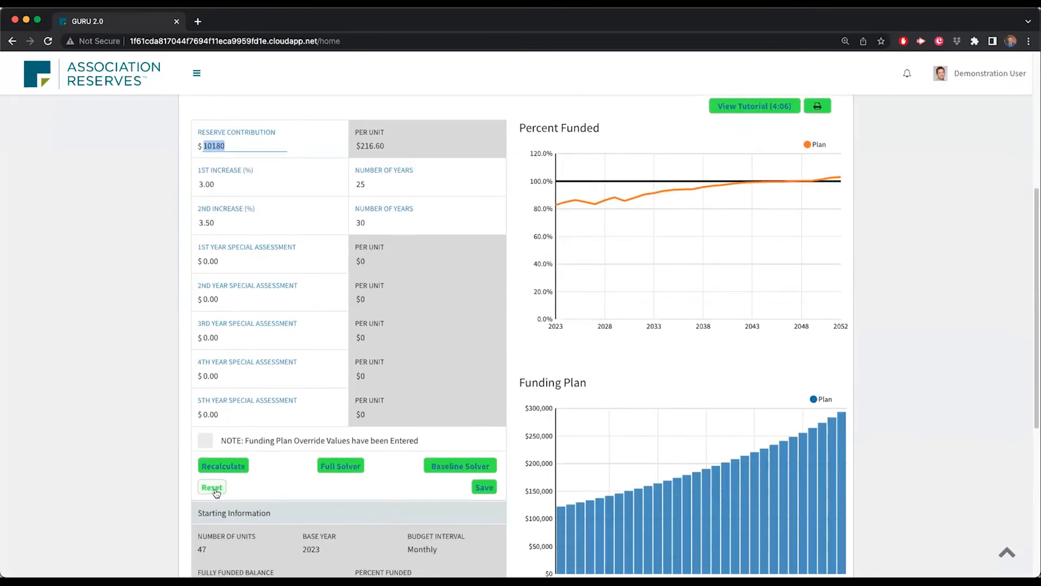
left_click(212, 487)
left_click(450, 149)
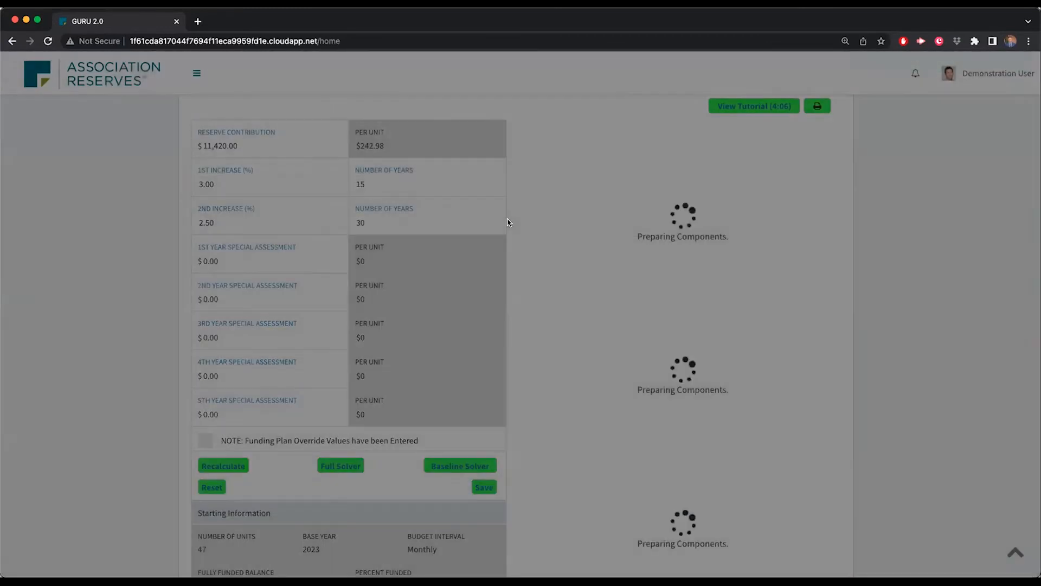
scroll(418, 248, "up", 5)
left_click(418, 251)
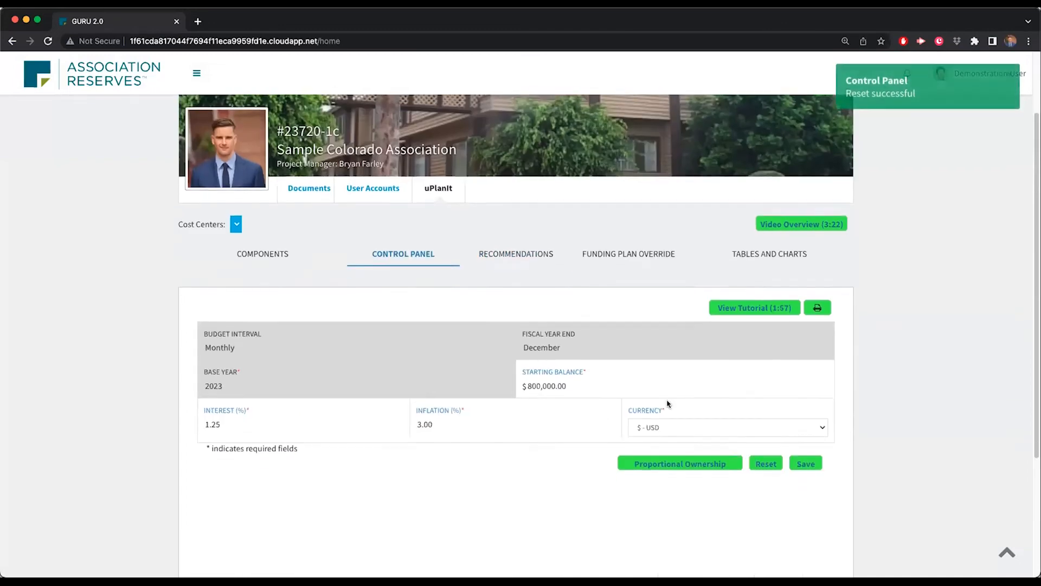
left_click(773, 448)
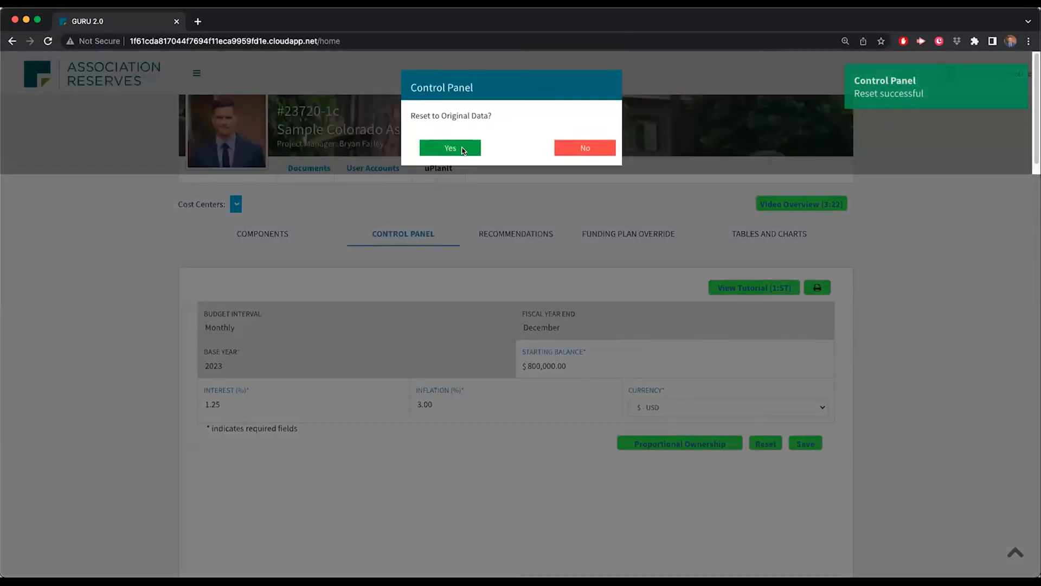
left_click(453, 148)
left_click(524, 239)
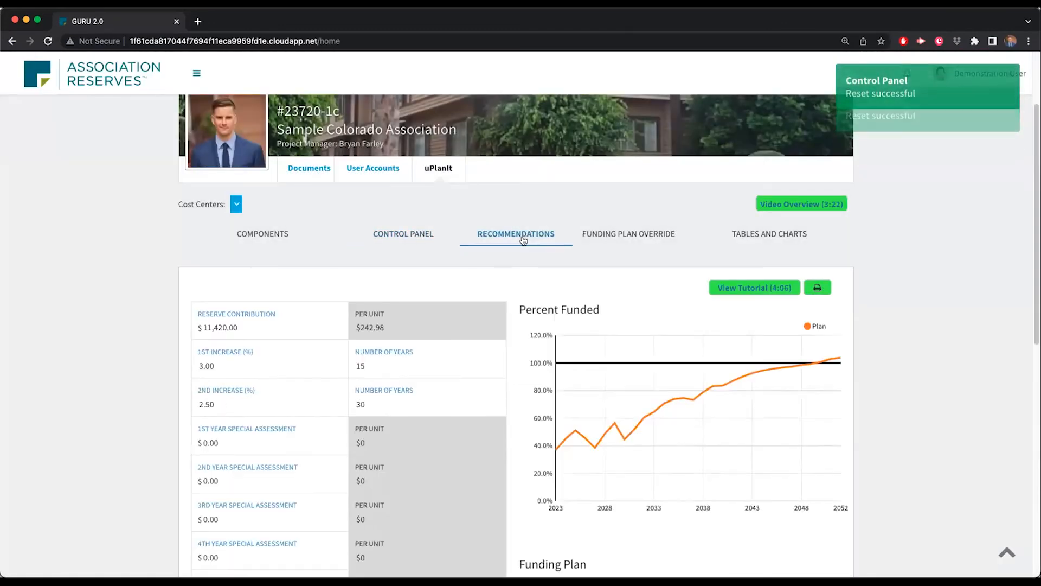
- Run the Baseline Solver and examine the solved reserve contribution, the Starting Information and the Annual Reserve Expenses chart
scroll(425, 391, "down", 3)
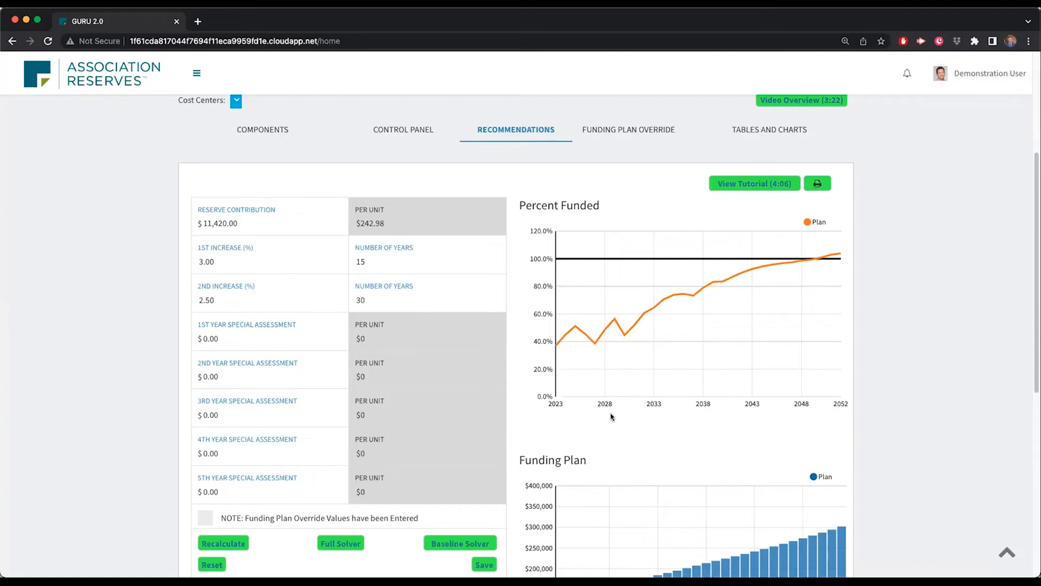
scroll(591, 421, "down", 1)
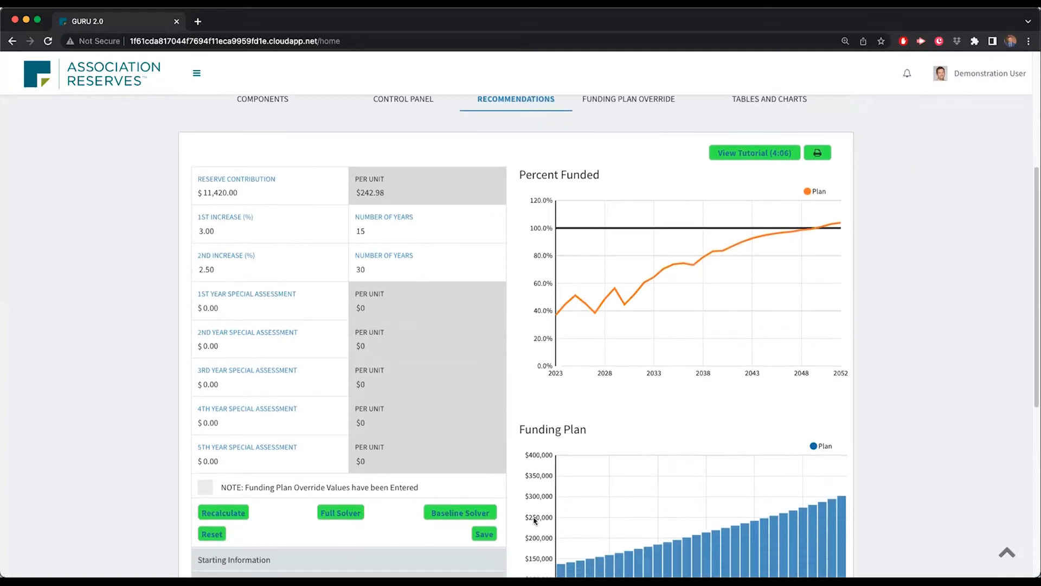
left_click(463, 514)
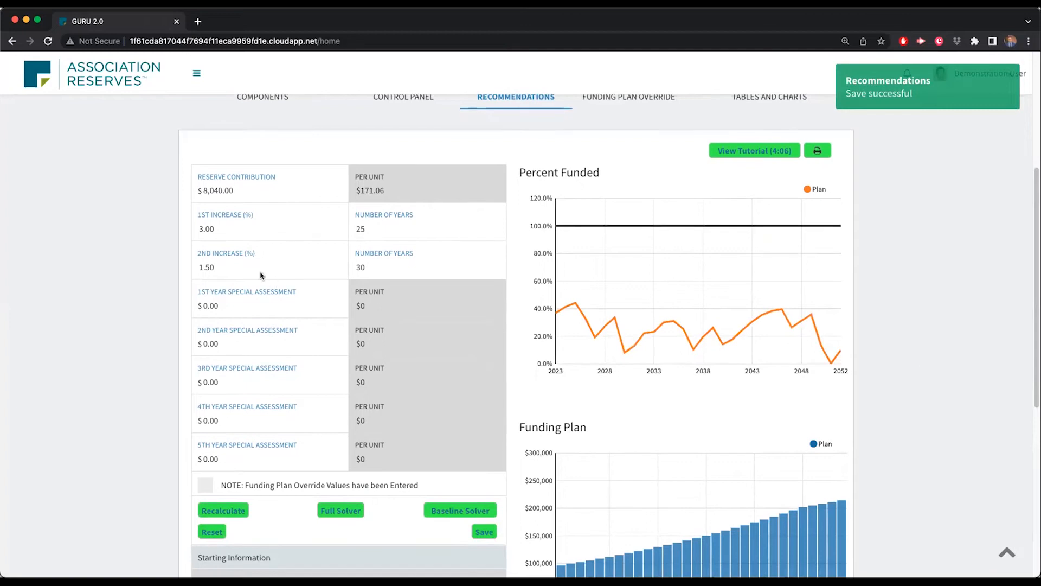
left_click_drag(259, 191, 206, 190)
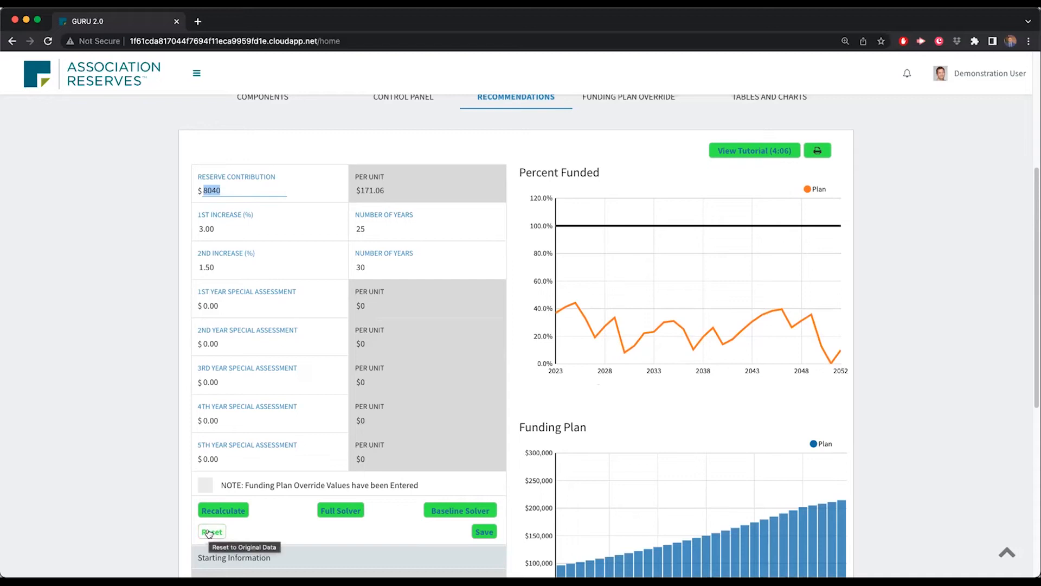
scroll(709, 388, "down", 6)
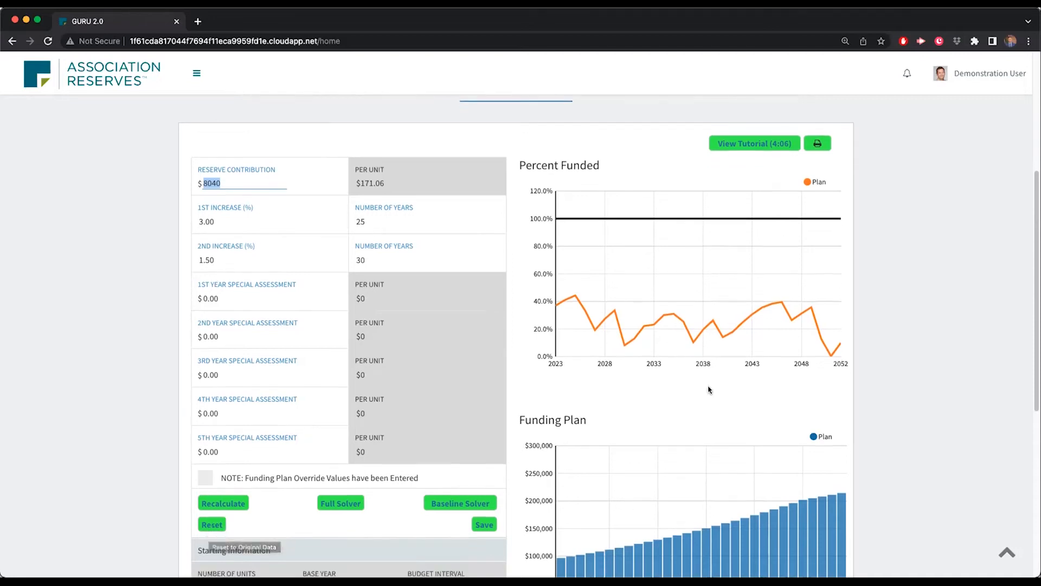
scroll(627, 496, "down", 1)
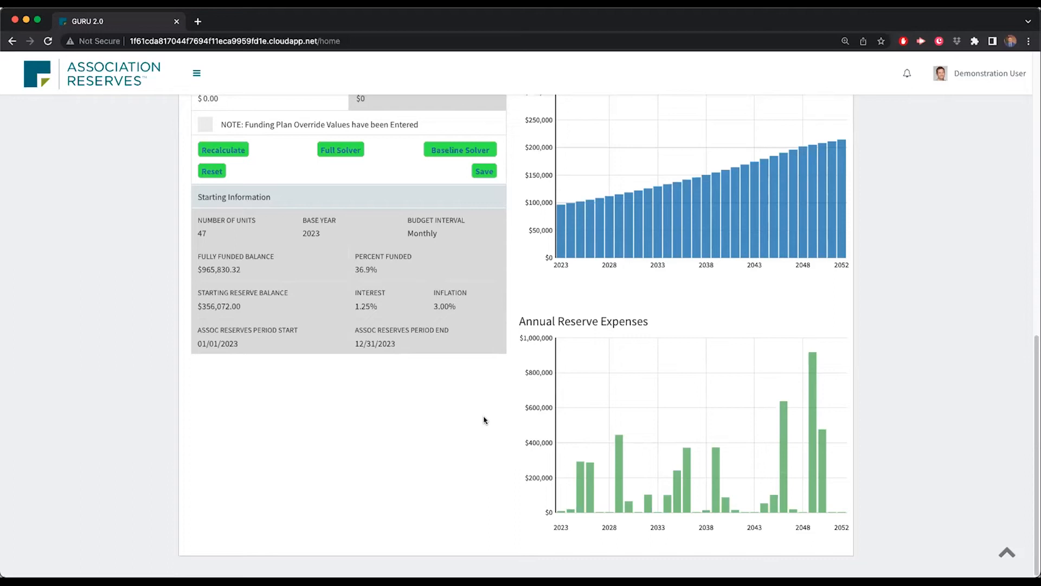
- Reset the Recommendations to the original data after the Baseline Solver run and confirm the reset
scroll(481, 348, "up", 10)
scroll(571, 393, "down", 3)
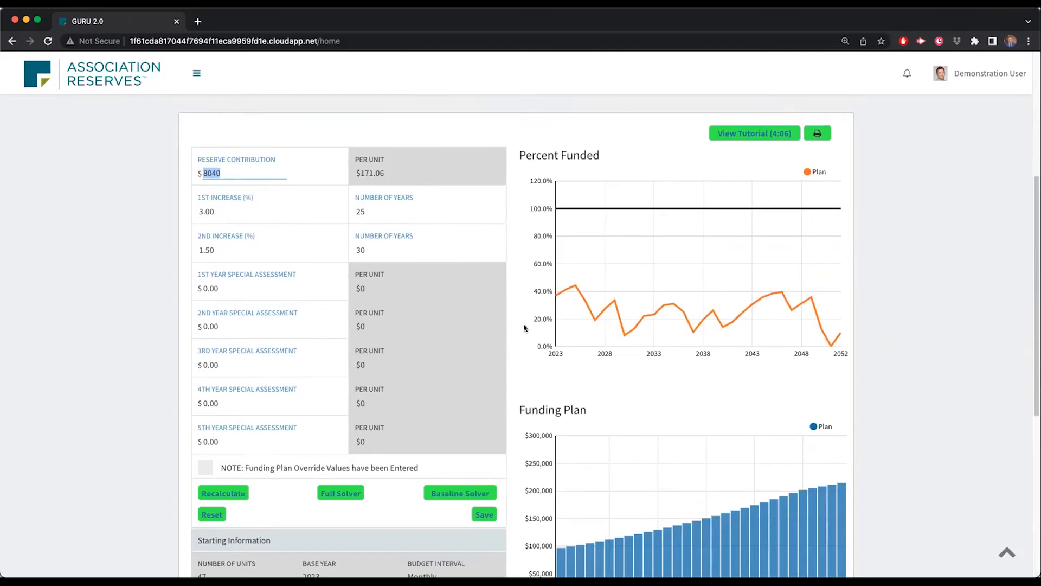
left_click(204, 516)
left_click(455, 145)
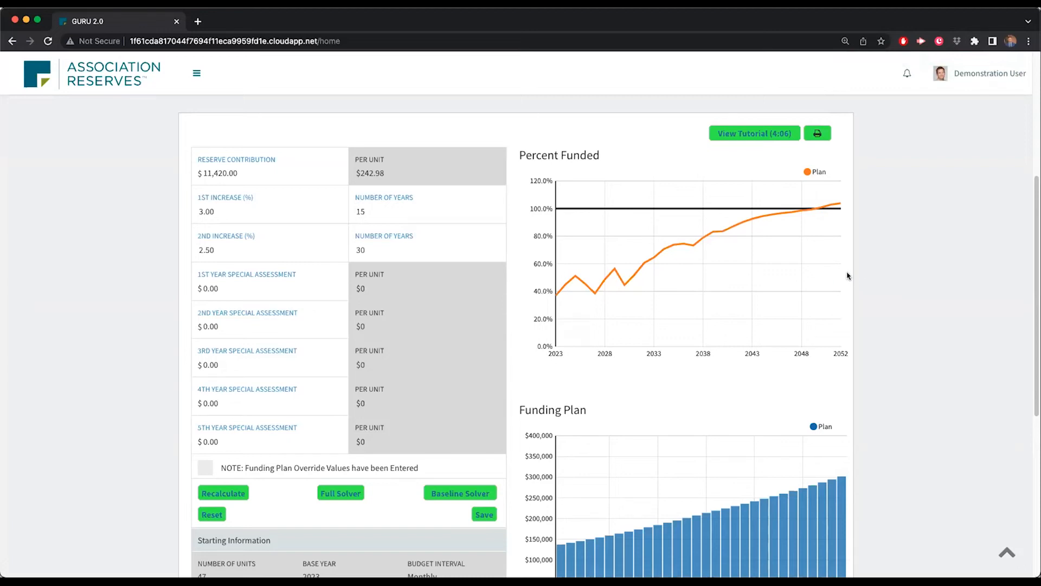
- Set the reserve contribution to $9,800 and recalculate the funding plan
left_click(242, 173)
type("90")
key("BackSpace")
type("800")
left_click(236, 495)
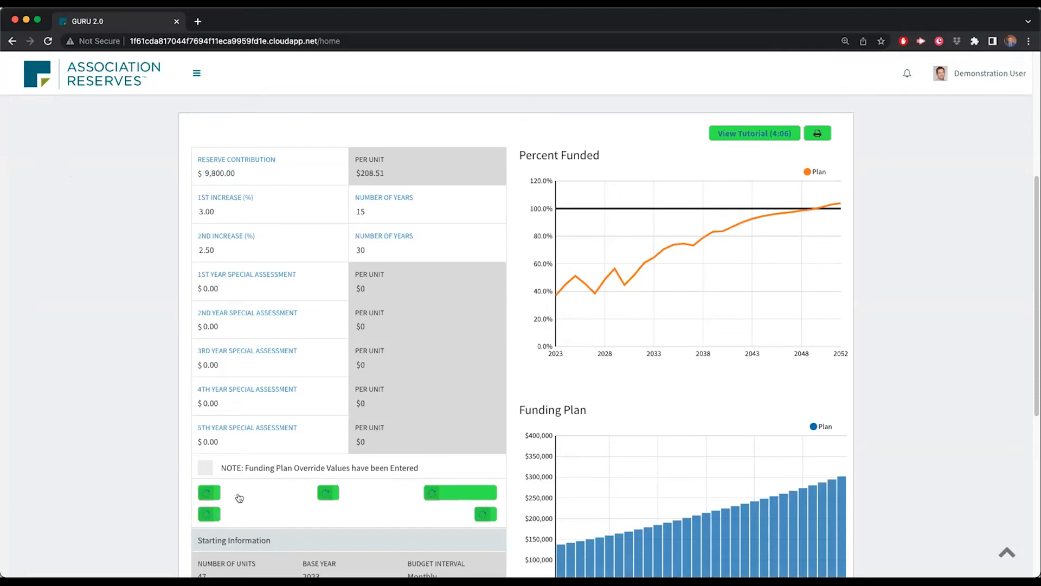
left_click(252, 175)
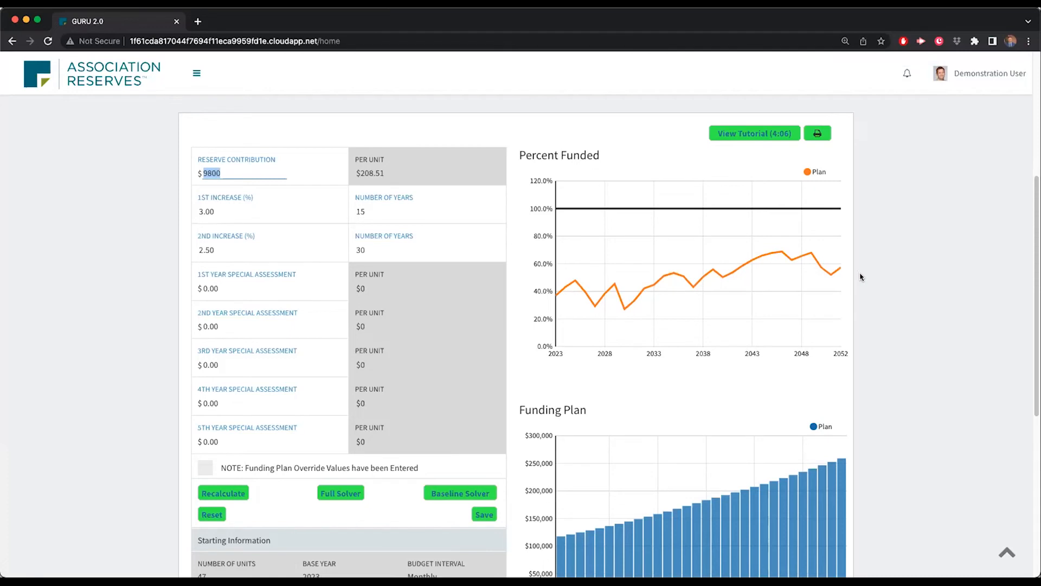
- Set the reserve contribution to $5,700 and recalculate the funding plan
key("super+Tab")
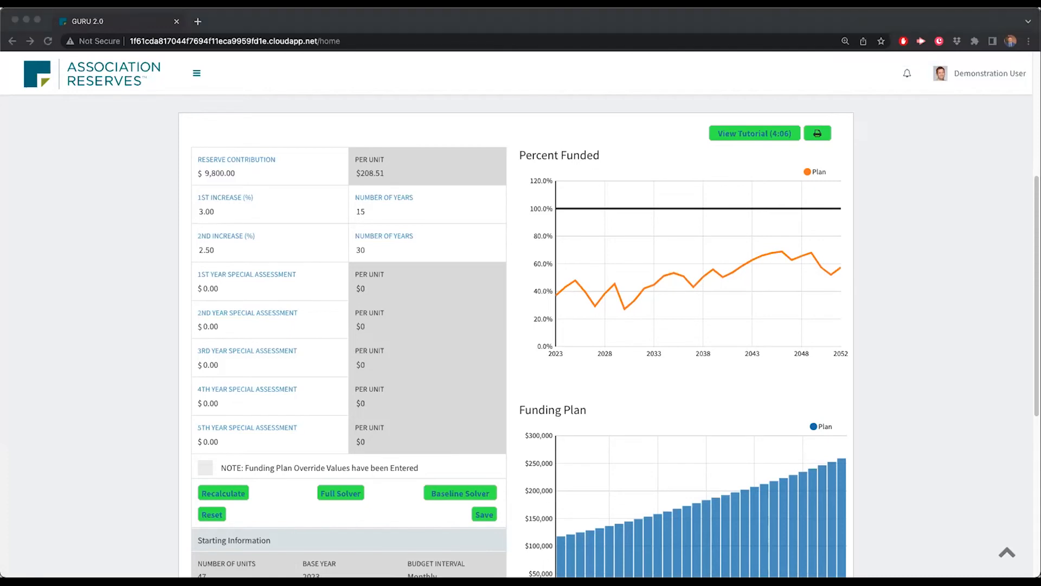
left_click(282, 169)
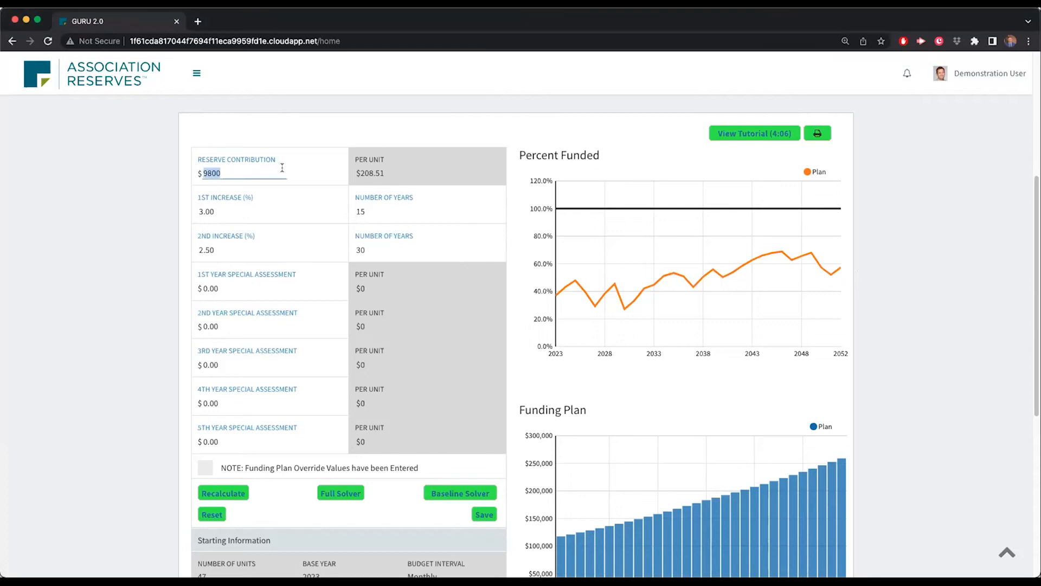
type("5700")
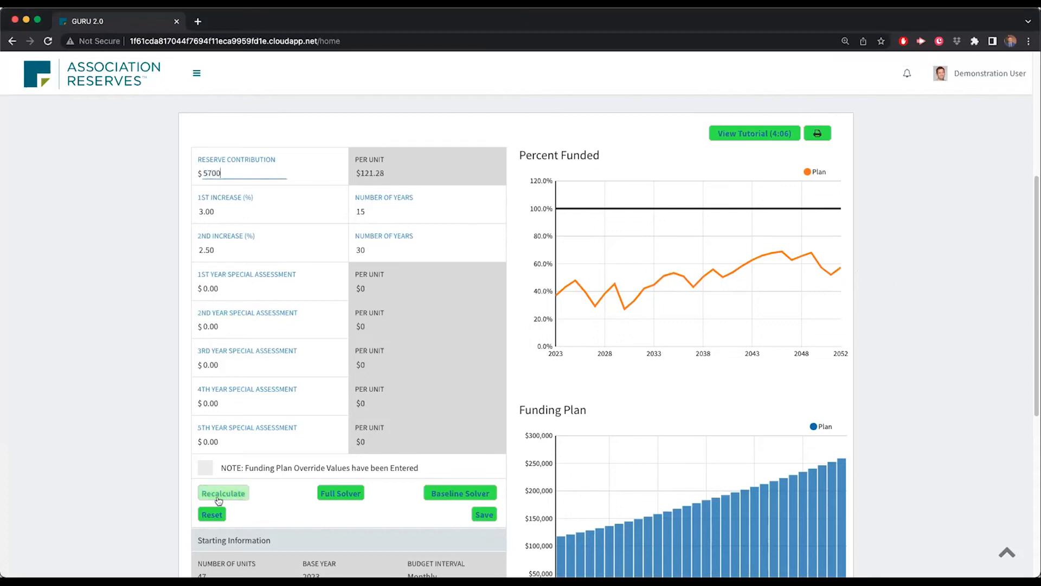
left_click(241, 493)
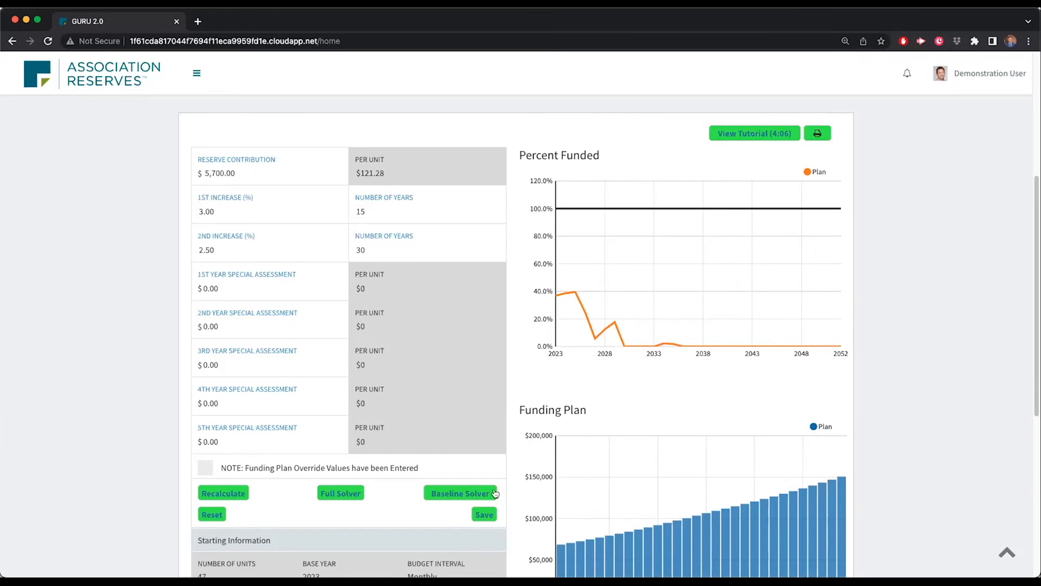
- Reset the Recommendations to the original data and confirm the reset
left_click(219, 516)
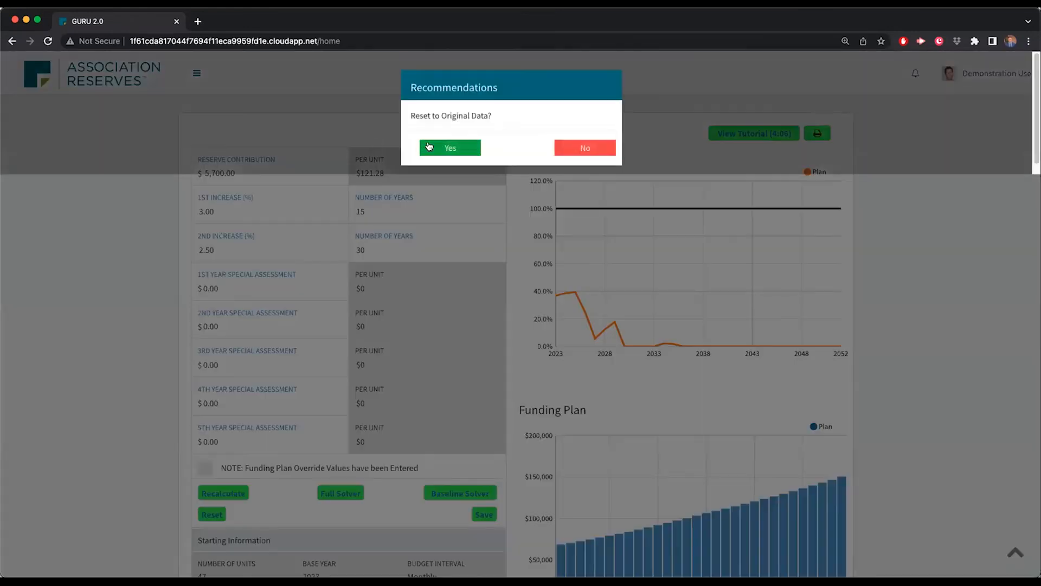
left_click(432, 150)
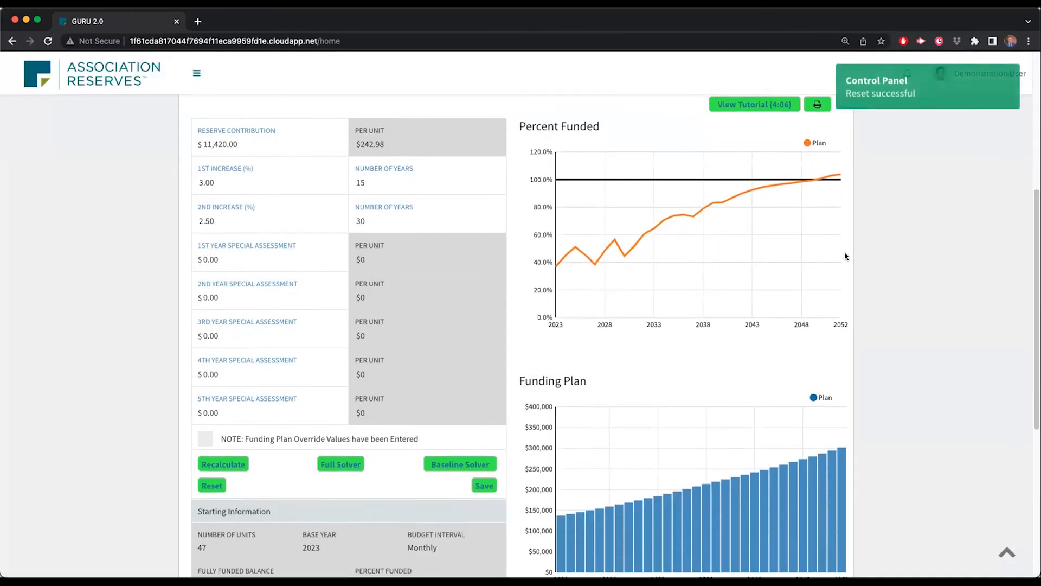
- In the Components list, set the current cost of the composition shingle roof replacement under Building Exteriors to $385,000 and save it
scroll(844, 255, "up", 3)
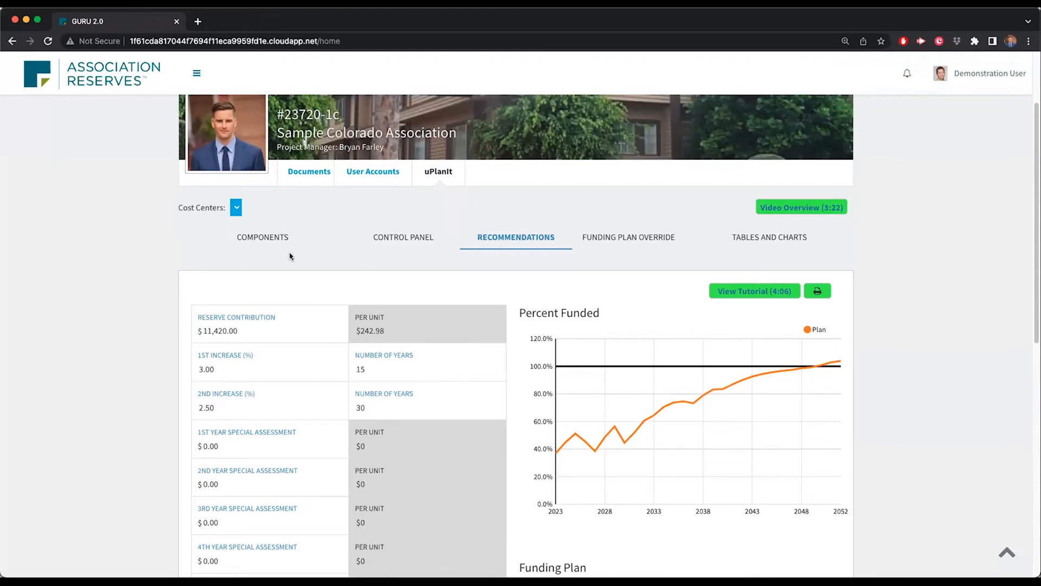
left_click(268, 238)
scroll(874, 378, "down", 5)
scroll(874, 378, "down", 4)
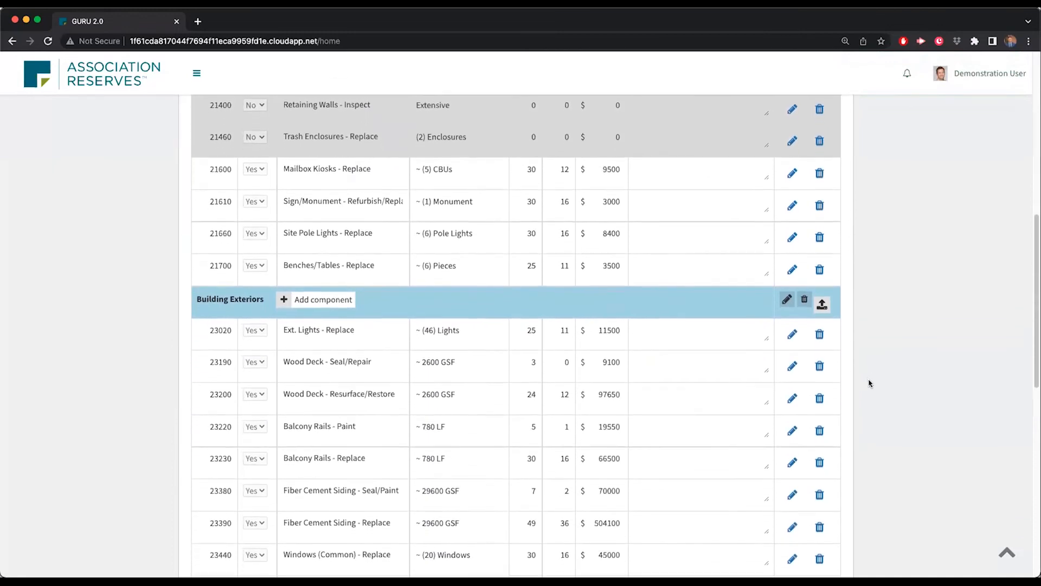
scroll(874, 388, "down", 2)
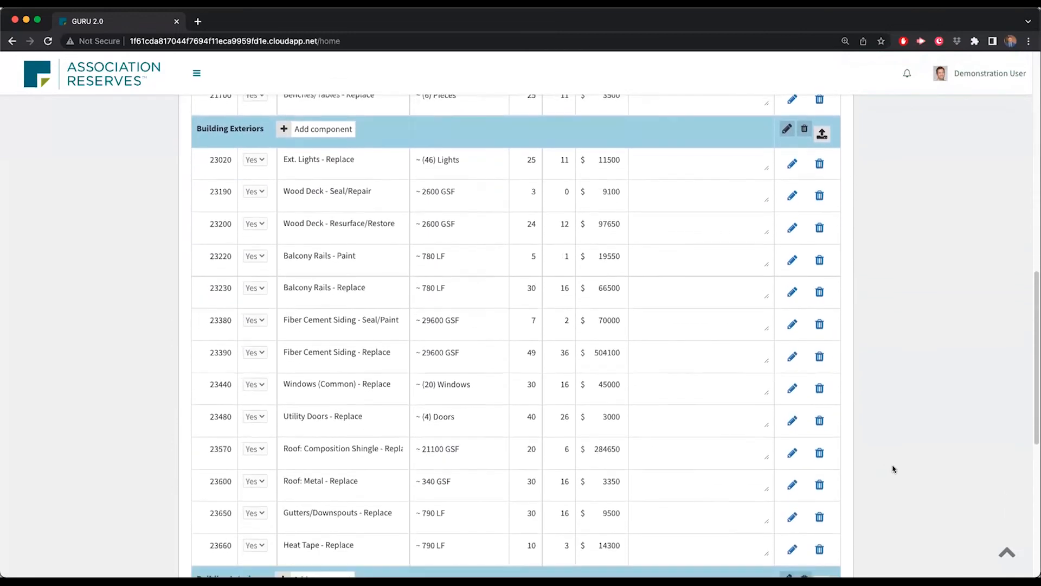
left_click(791, 453)
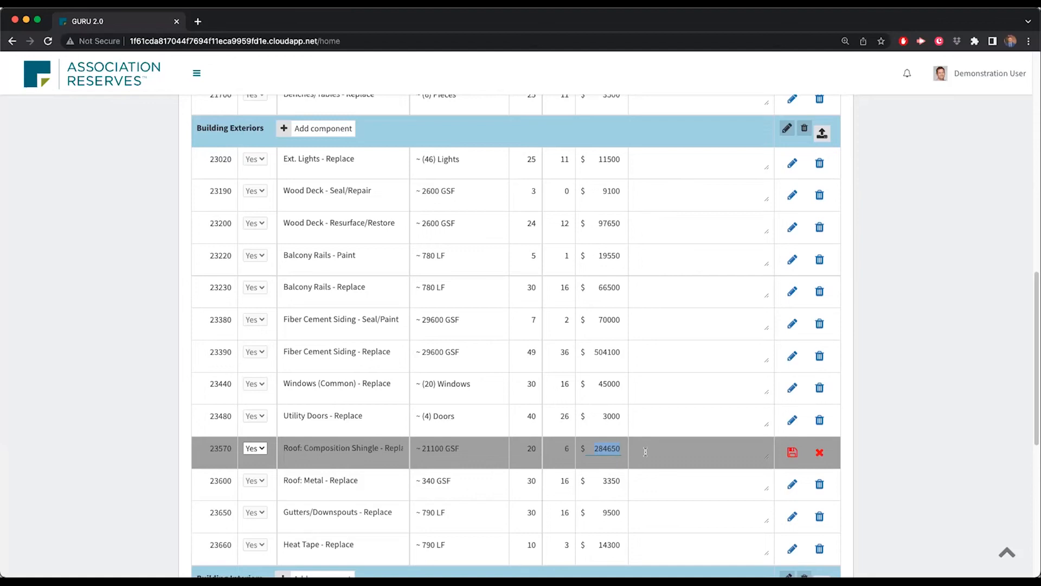
type("385000")
left_click(798, 449)
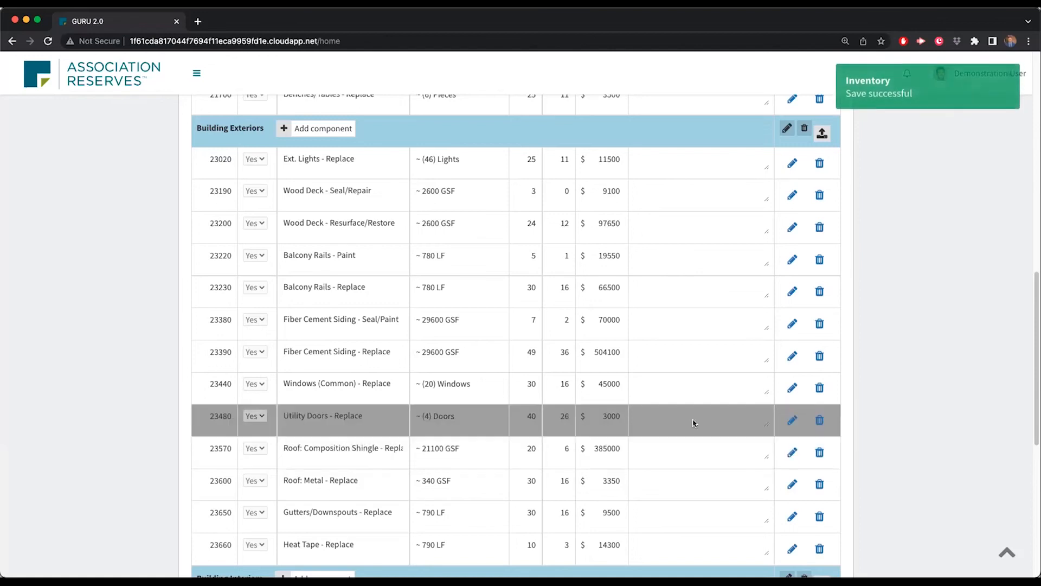
- Return to the Recommendations and examine how the higher roof cost affects the Percent Funded and Annual Reserve Expenses charts
scroll(721, 441, "up", 12)
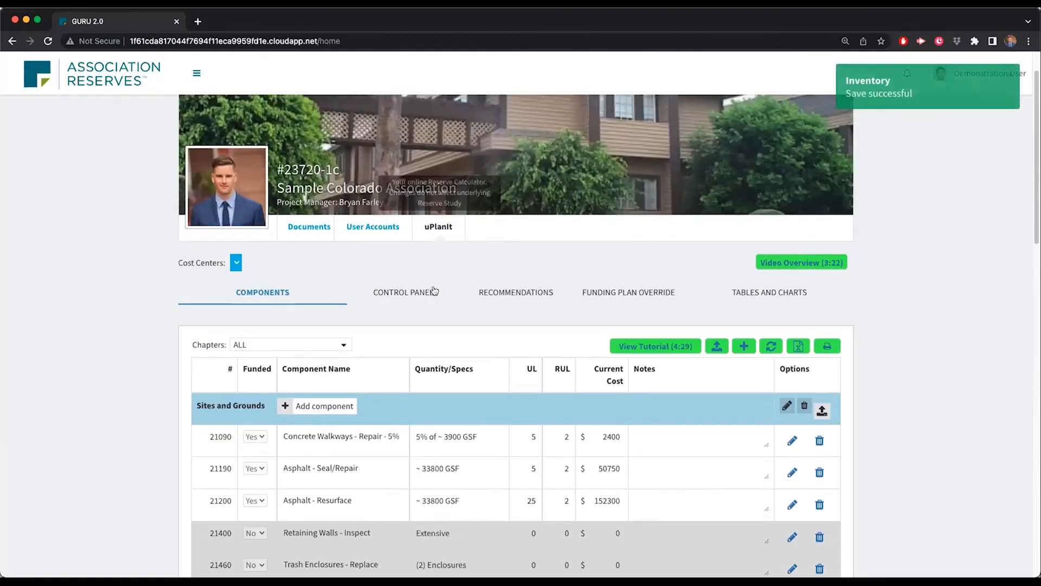
left_click(515, 292)
scroll(895, 425, "down", 1)
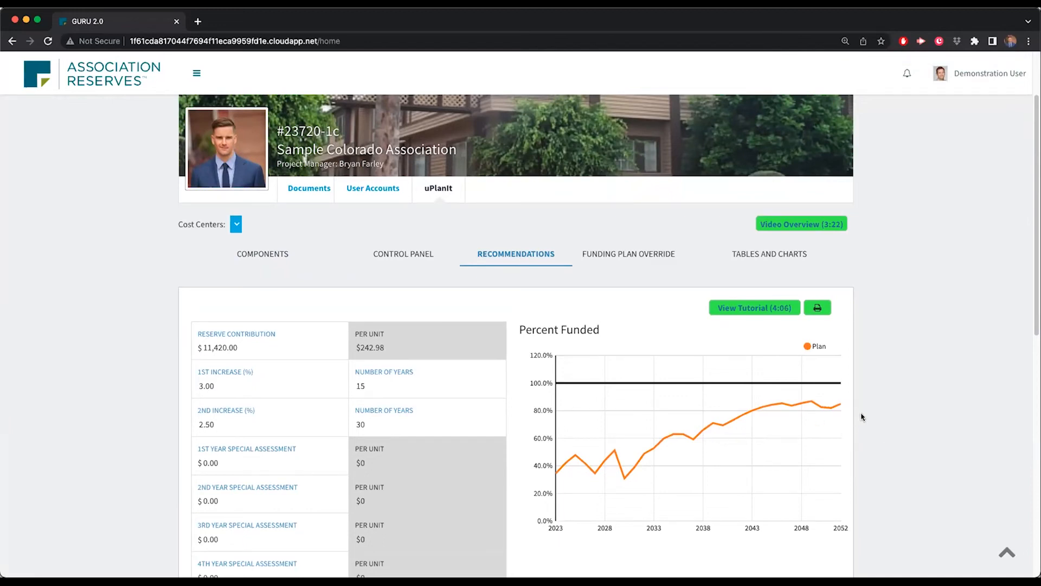
scroll(848, 423, "down", 10)
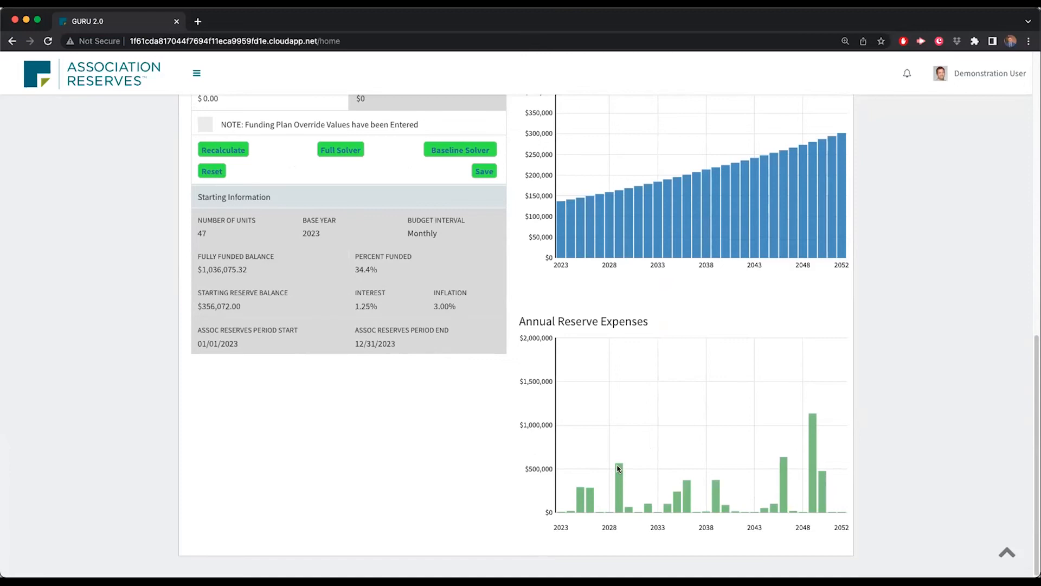
scroll(620, 465, "up", 15)
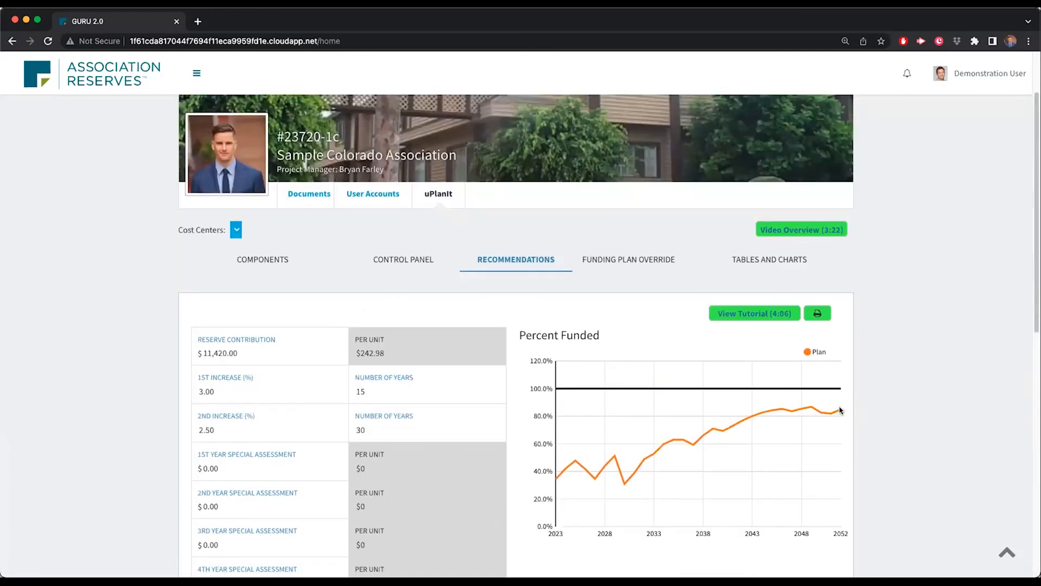
scroll(836, 420, "down", 1)
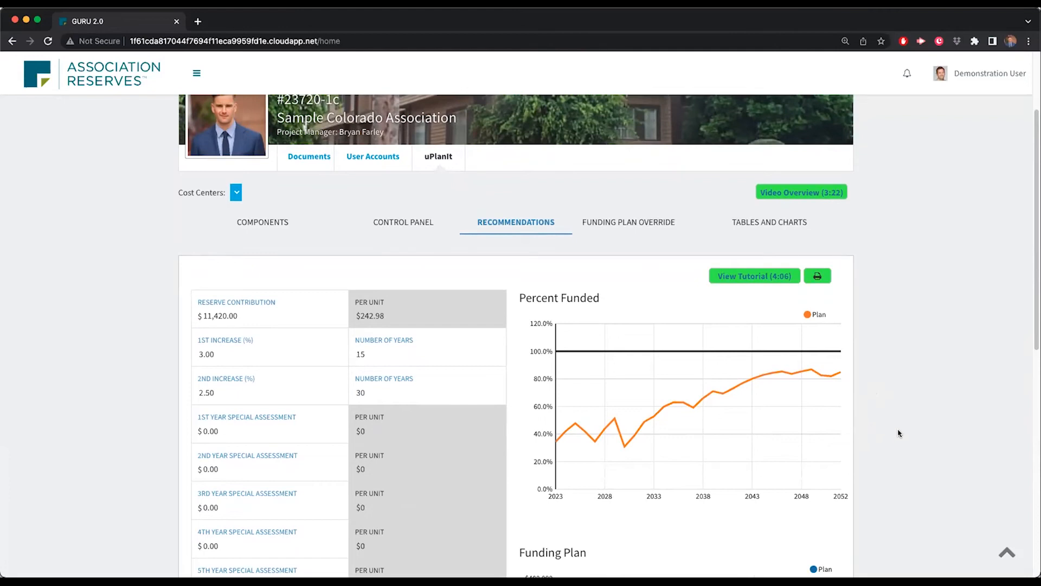
- Set the reserve contribution to $9,800, recalculate the funding plan and examine the Annual Reserve Expenses chart
scroll(895, 434, "down", 4)
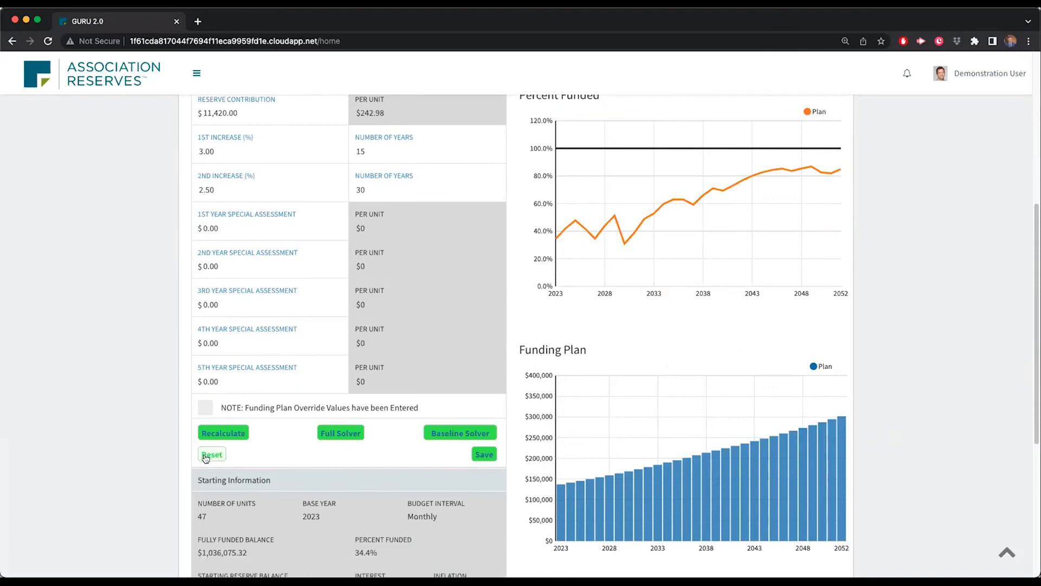
scroll(323, 317, "up", 4)
scroll(335, 365, "down", 3)
left_click(268, 187)
type("9800")
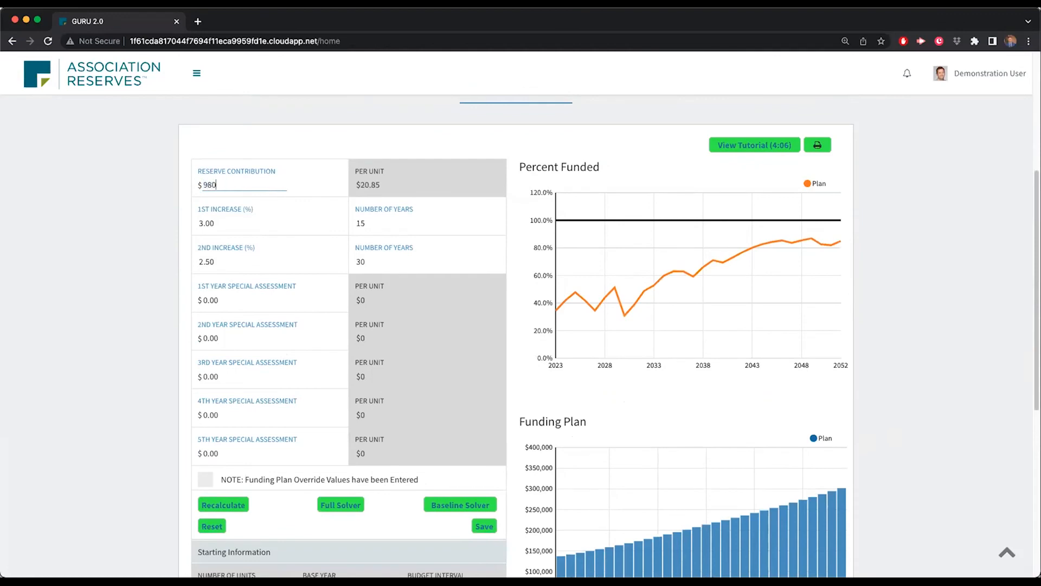
left_click(232, 507)
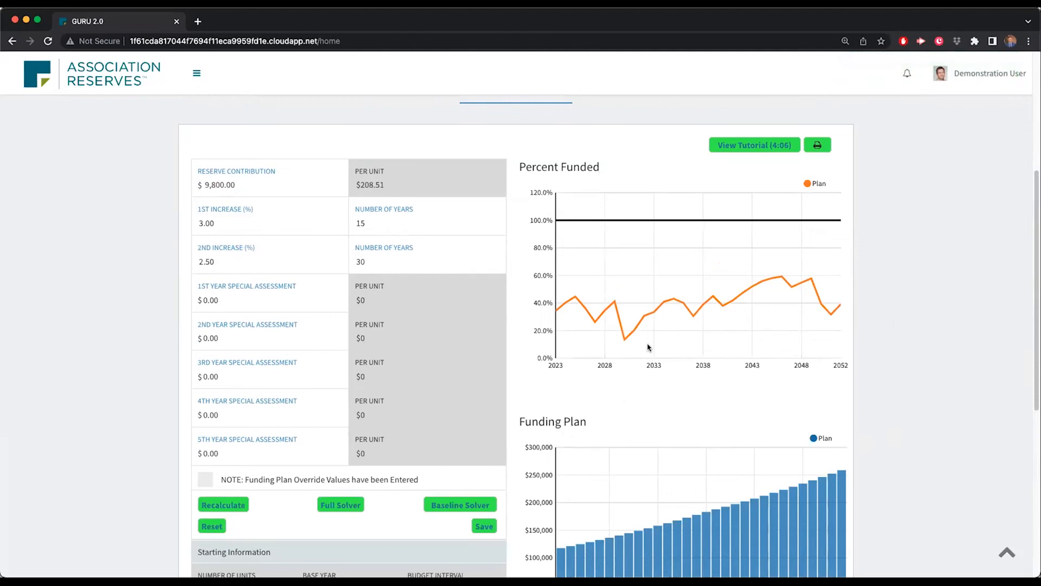
scroll(613, 346, "down", 3)
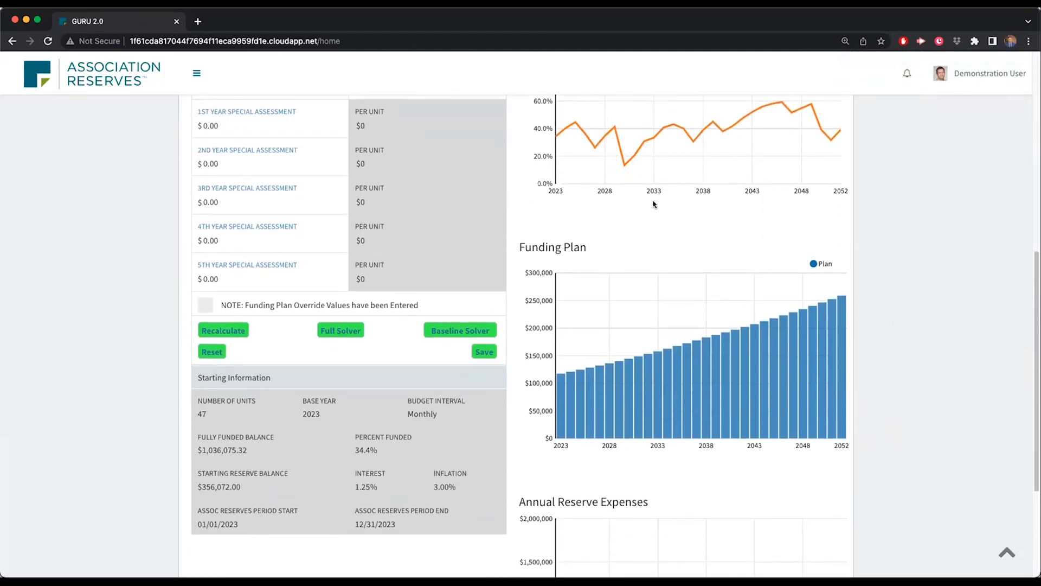
scroll(653, 205, "down", 3)
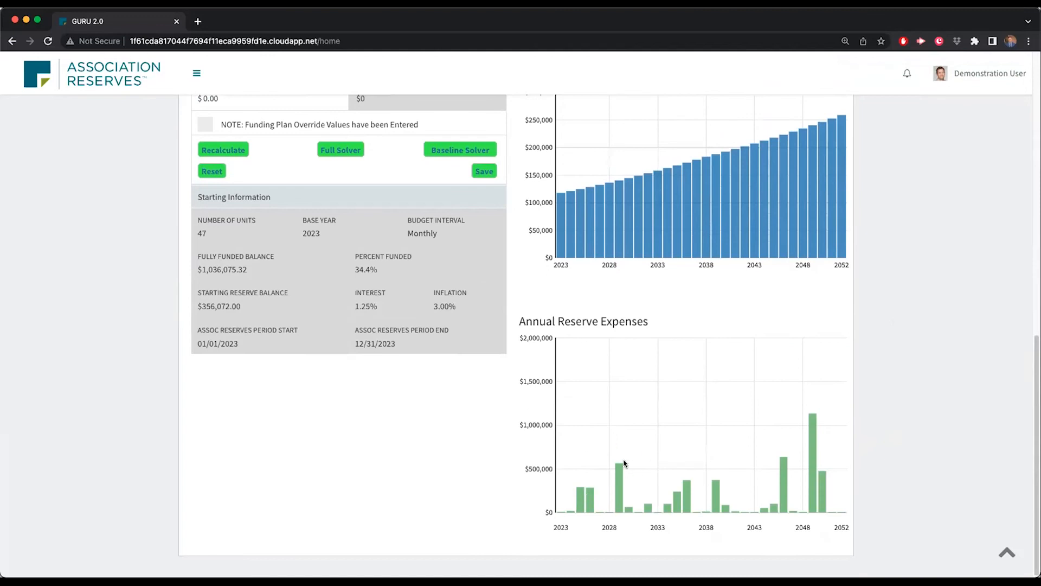
scroll(625, 463, "up", 2)
- Reset both the Recommendations and the Components list to the original data, confirming each reset
scroll(649, 471, "up", 3)
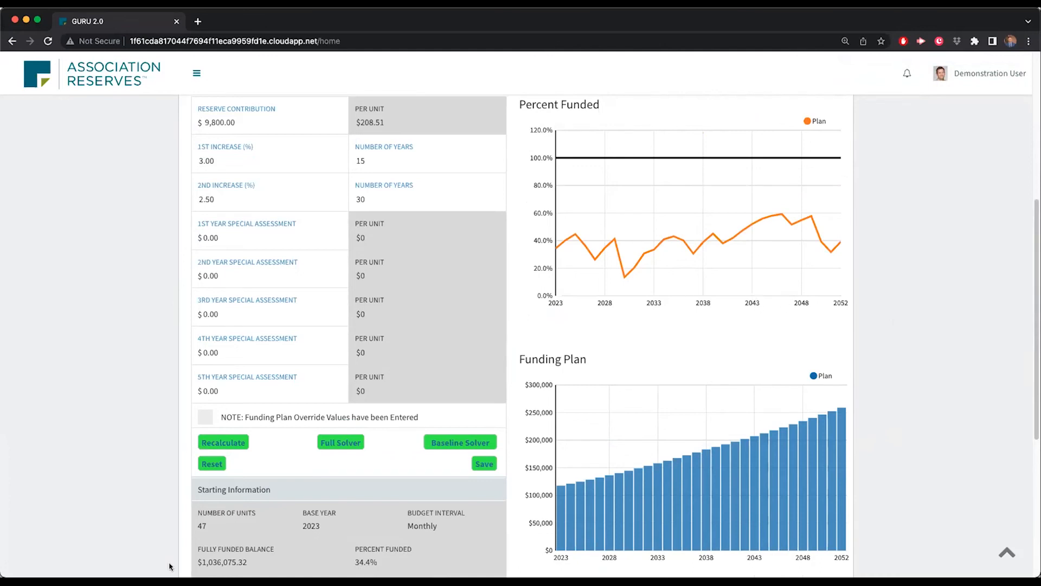
left_click(212, 463)
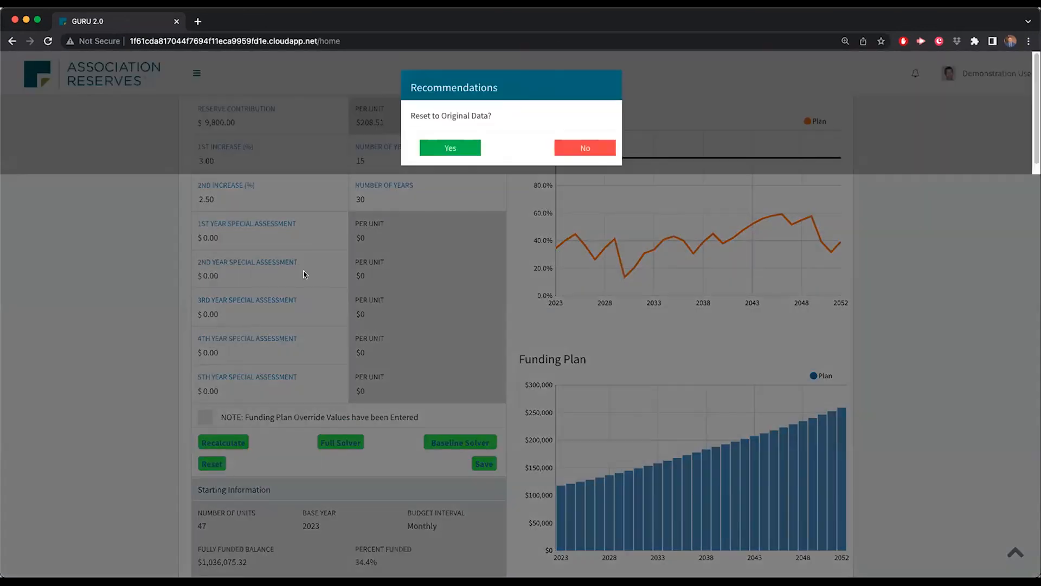
left_click(454, 149)
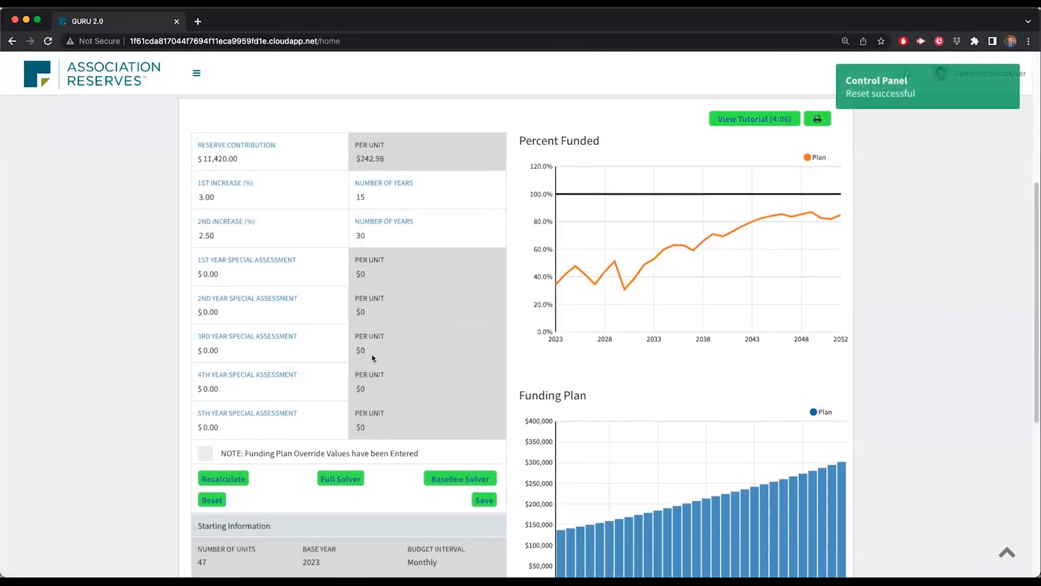
scroll(461, 382, "up", 2)
left_click(250, 114)
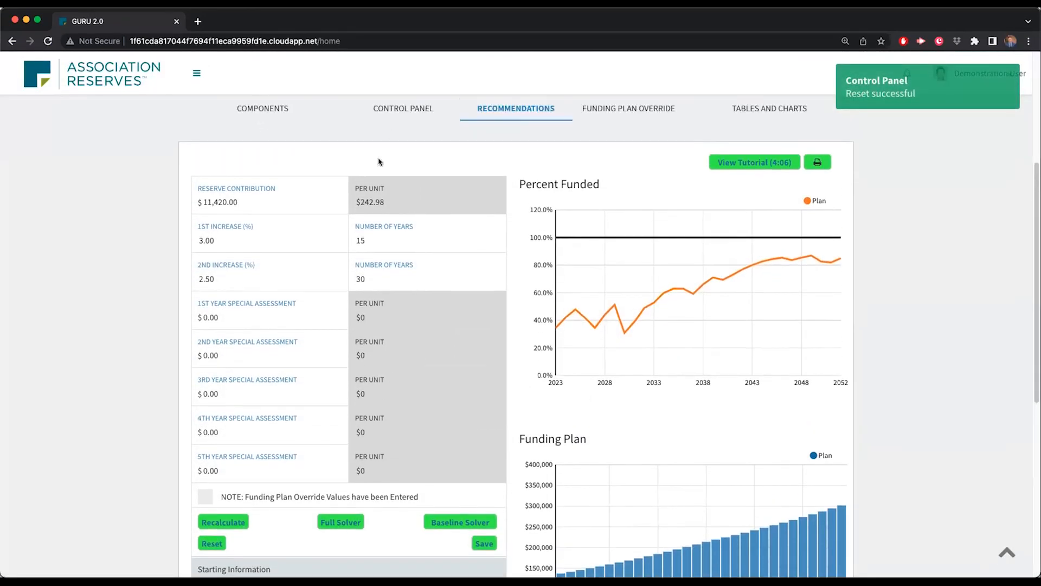
left_click(770, 162)
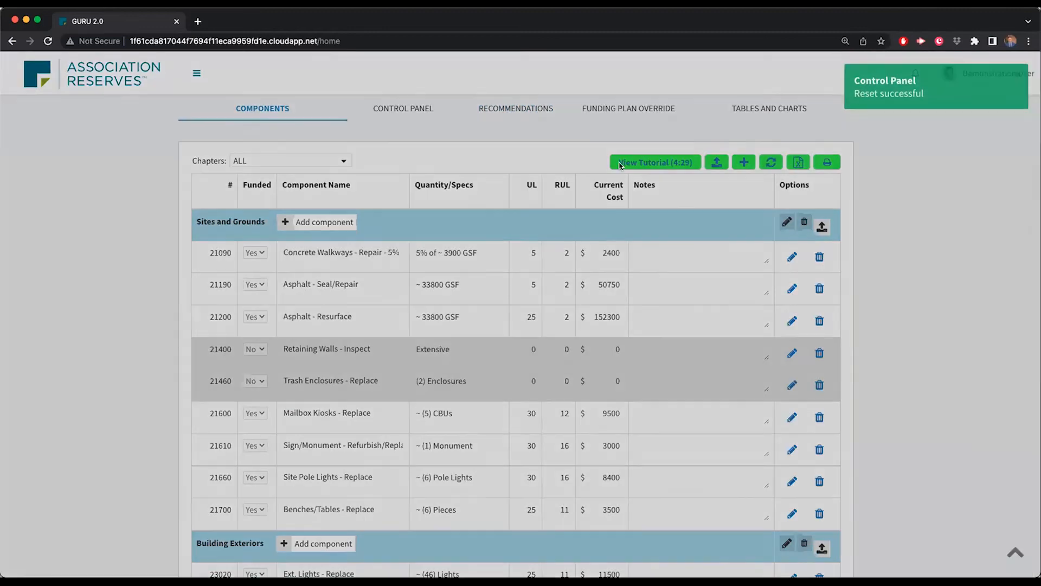
left_click(456, 150)
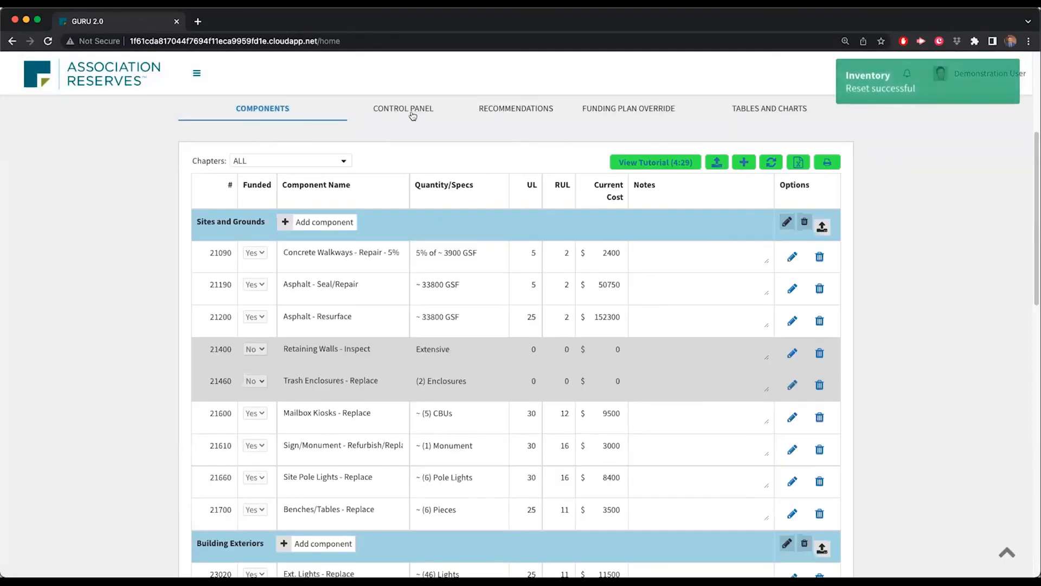
- Review the original Percent Funded chart in the Recommendations and the interest and inflation settings in the Control Panel
left_click(511, 110)
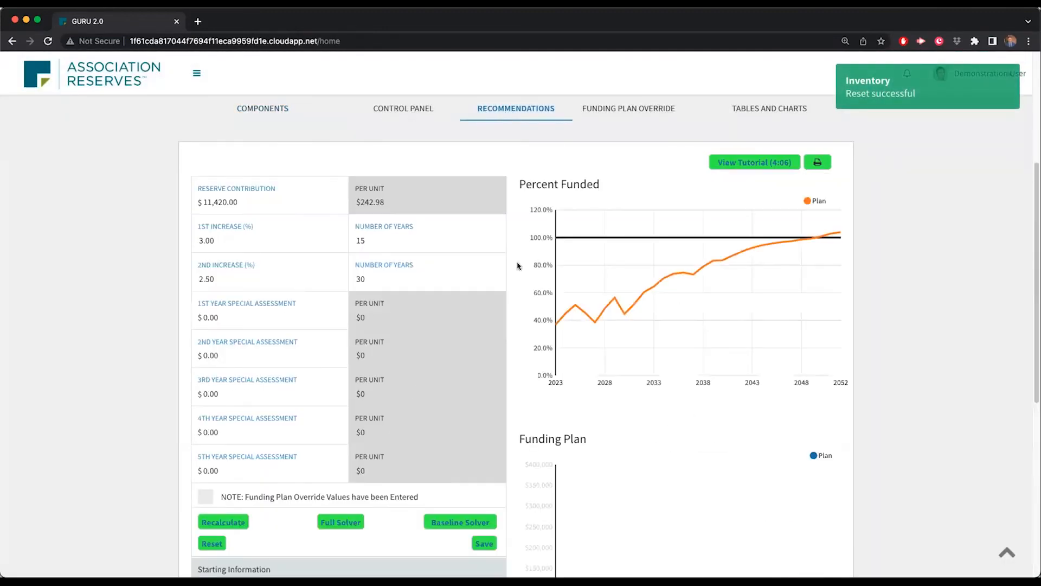
left_click(422, 112)
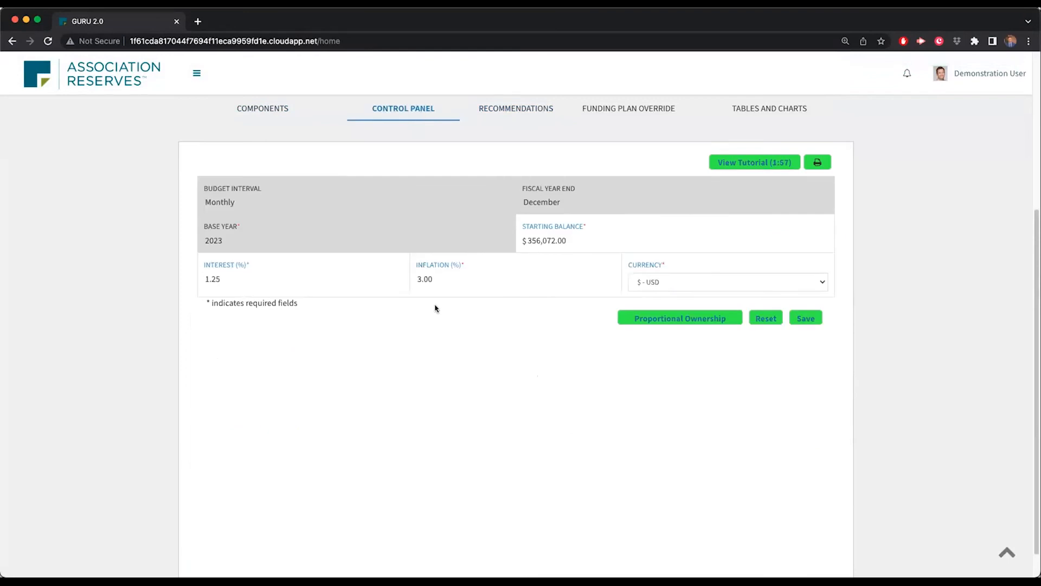
left_click(506, 117)
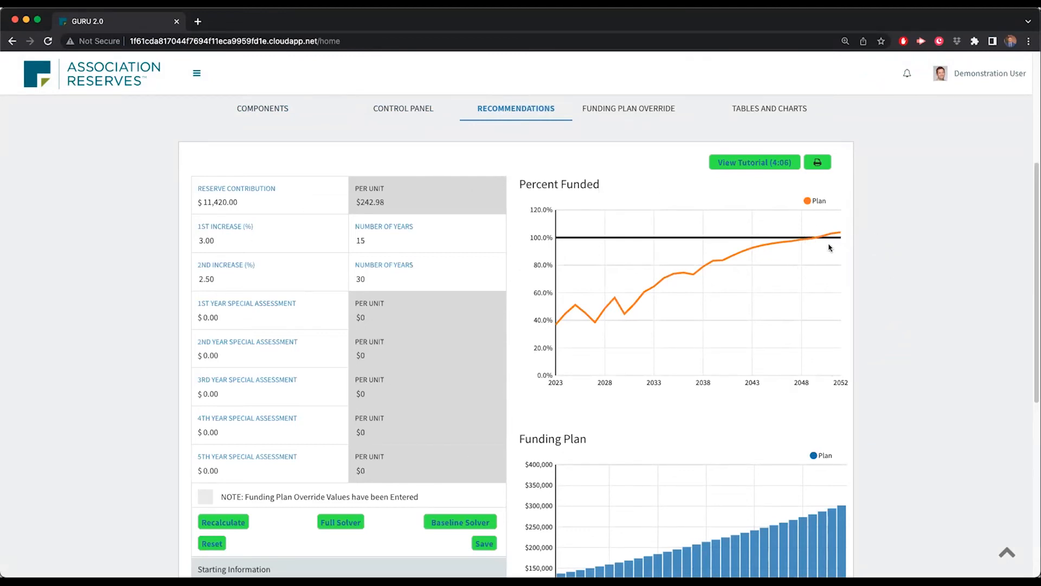
- Set the inflation rate in the Control Panel to 4%, save it and view the effect in the Recommendations
left_click(425, 108)
left_click(473, 279)
double_click(473, 280)
type("4")
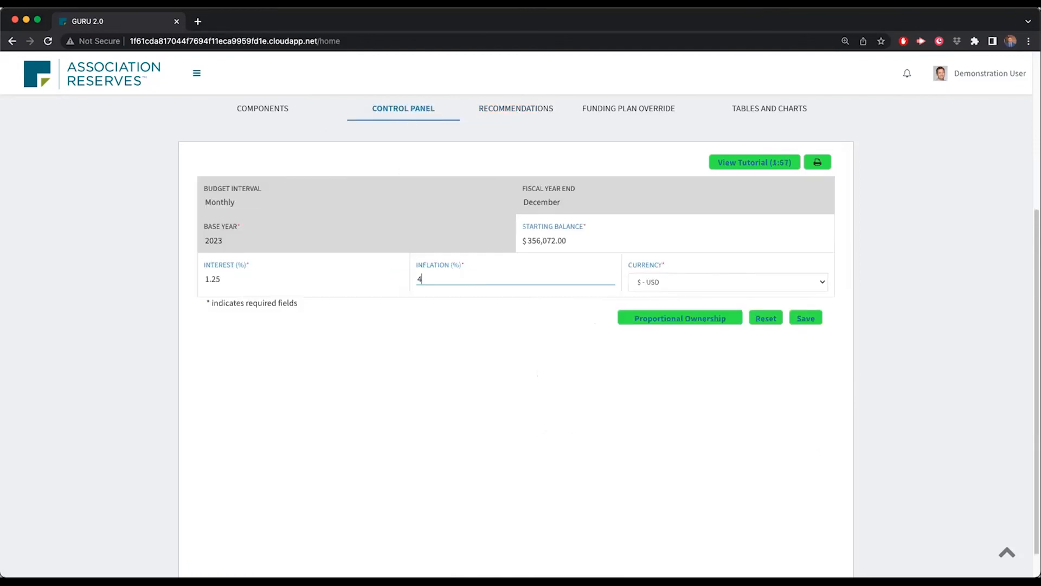
left_click(807, 319)
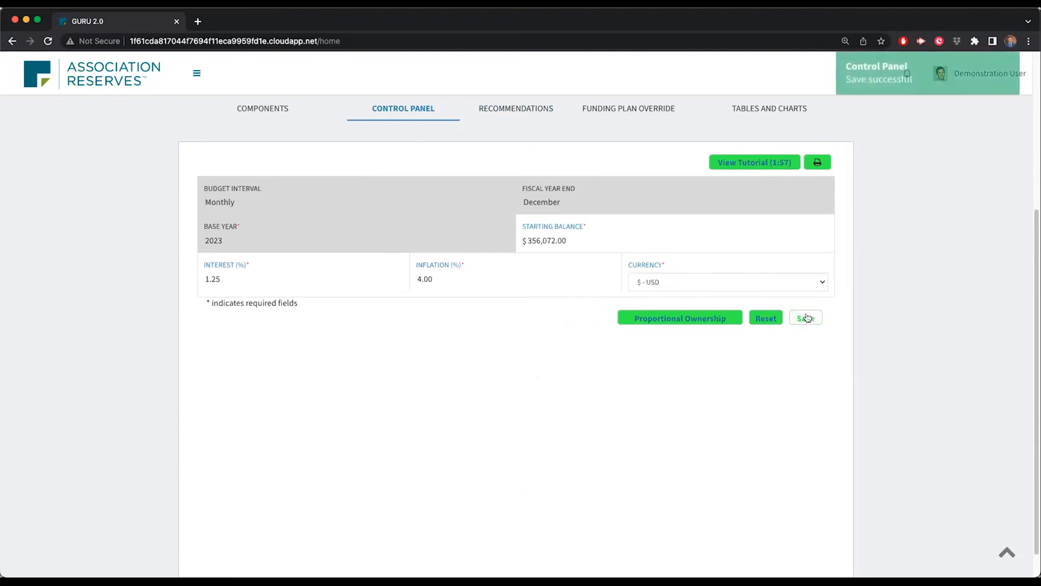
left_click(510, 111)
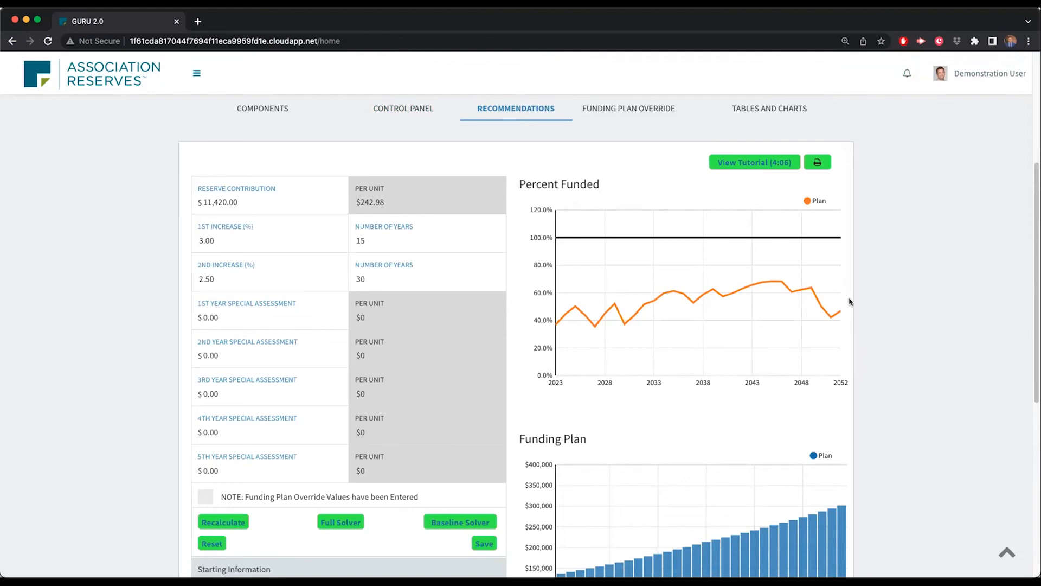
- Set the inflation rate in the Control Panel to 9%, save it and check the Percent Funded chart in the Recommendations
left_click(399, 112)
left_click(476, 274)
type("9")
left_click(814, 320)
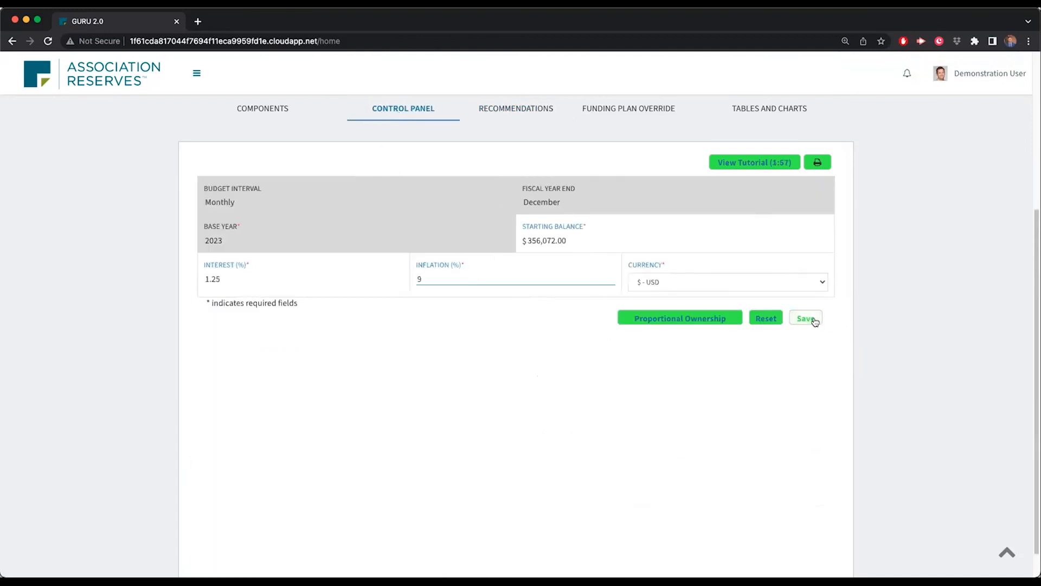
left_click(521, 112)
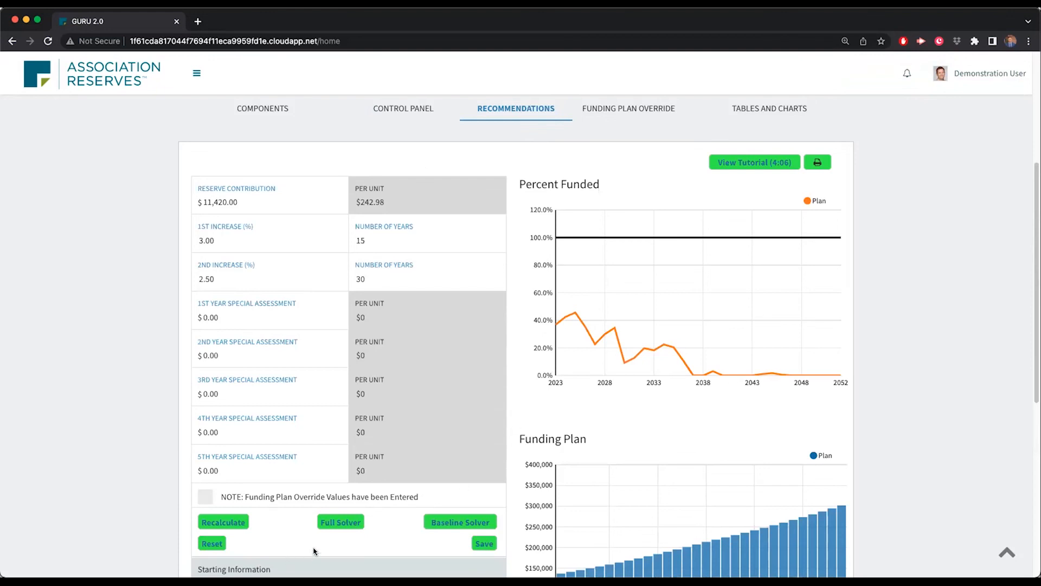
- Reset the Recommendations to their original data and confirm the reset
scroll(369, 470, "down", 2)
scroll(368, 470, "down", 3)
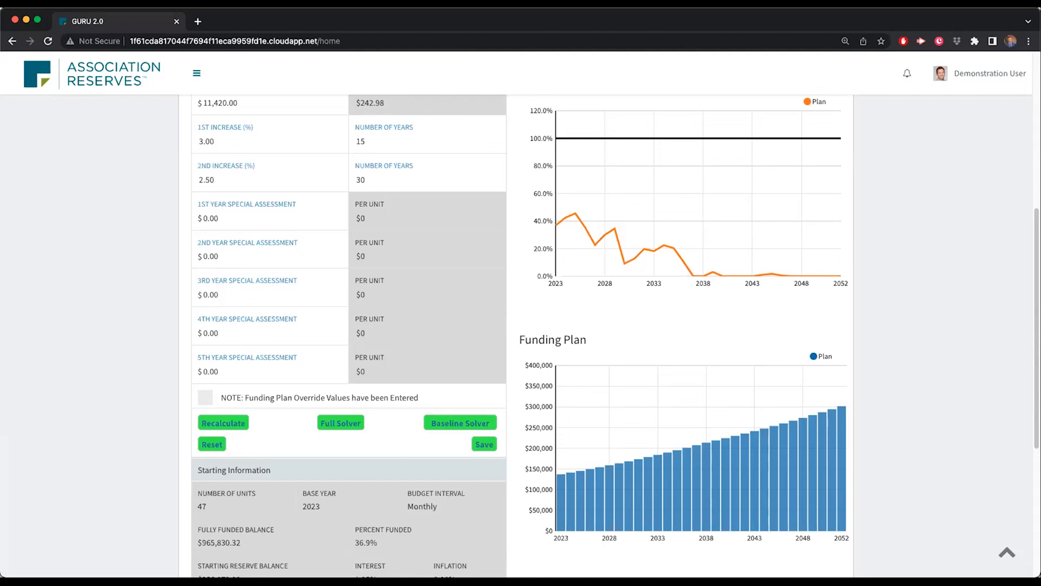
scroll(927, 301, "up", 3)
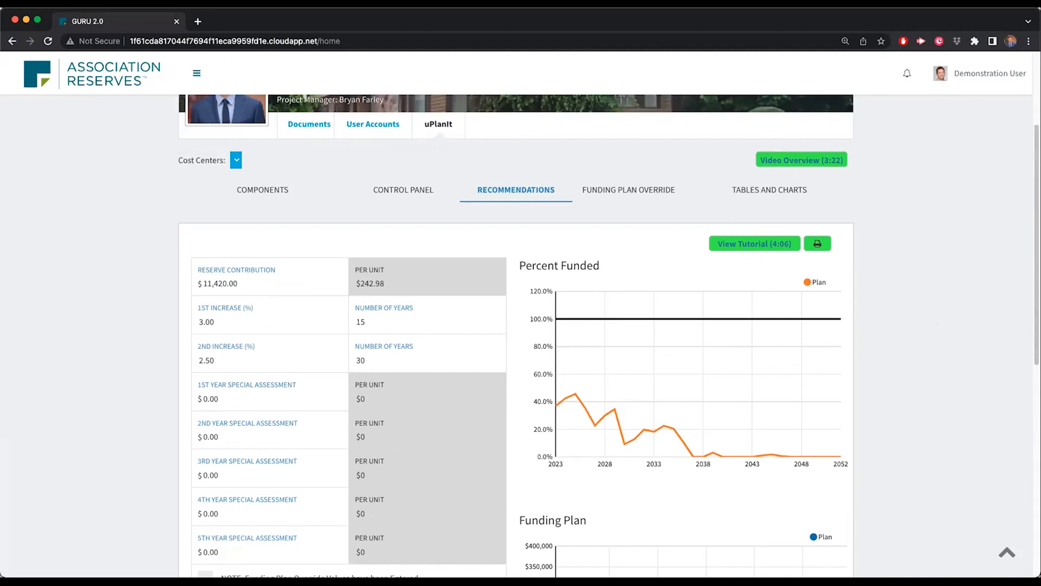
scroll(462, 337, "down", 5)
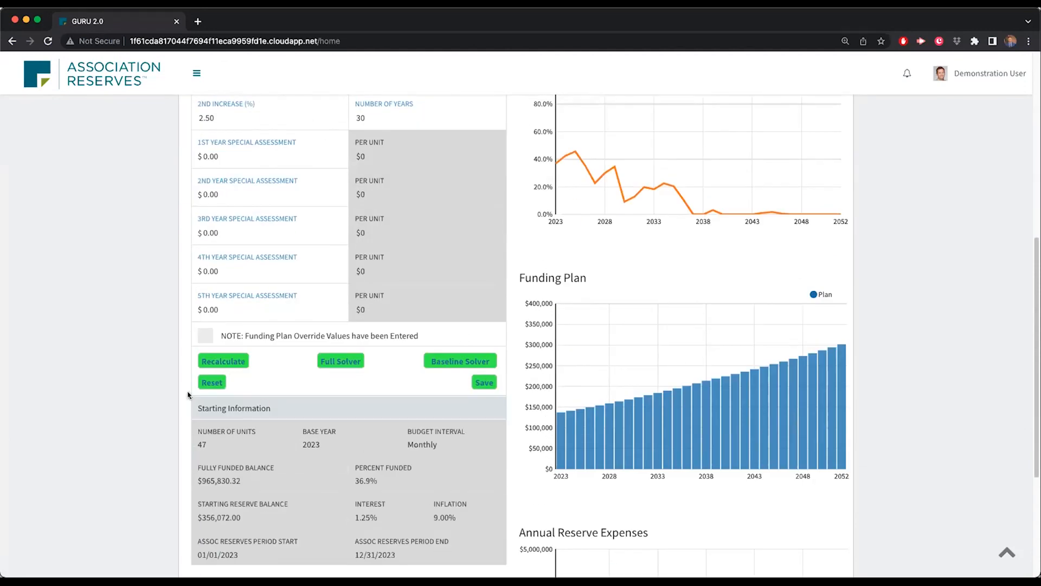
left_click(211, 383)
left_click(461, 146)
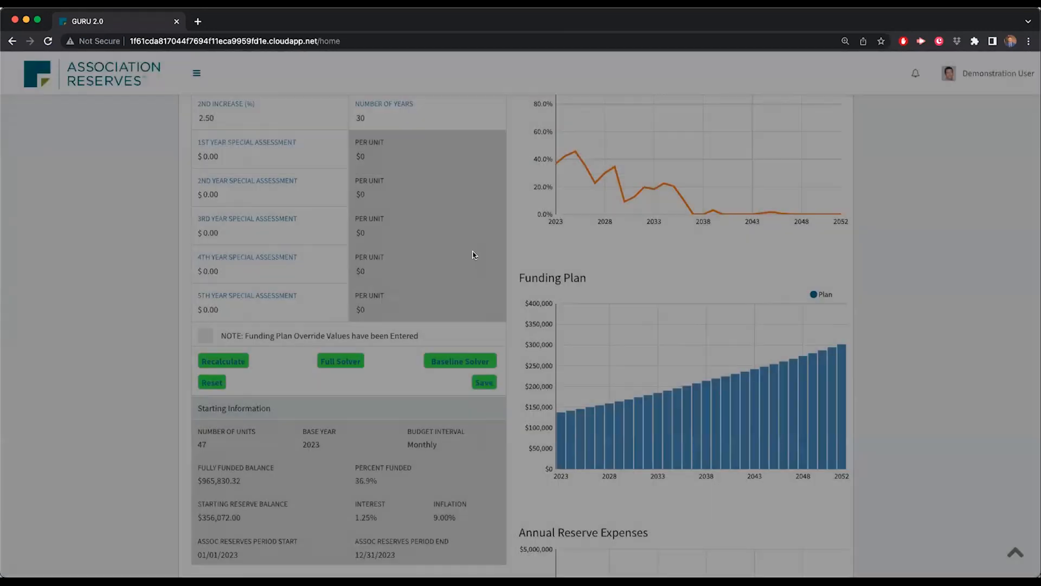
- Reset the Control Panel to its original settings, confirm the reset and return to the Recommendations
left_click(419, 189)
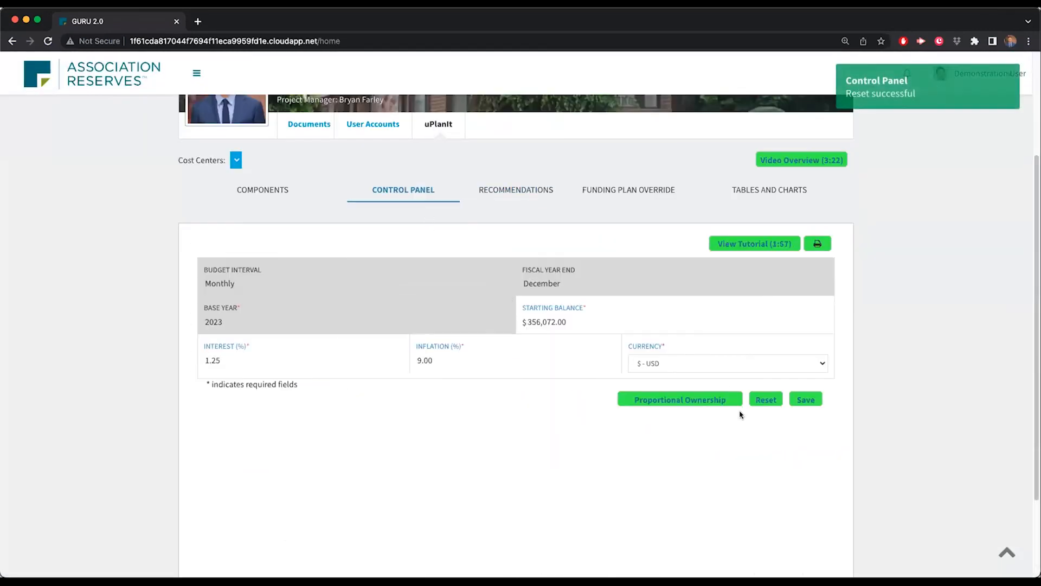
left_click(765, 400)
left_click(463, 147)
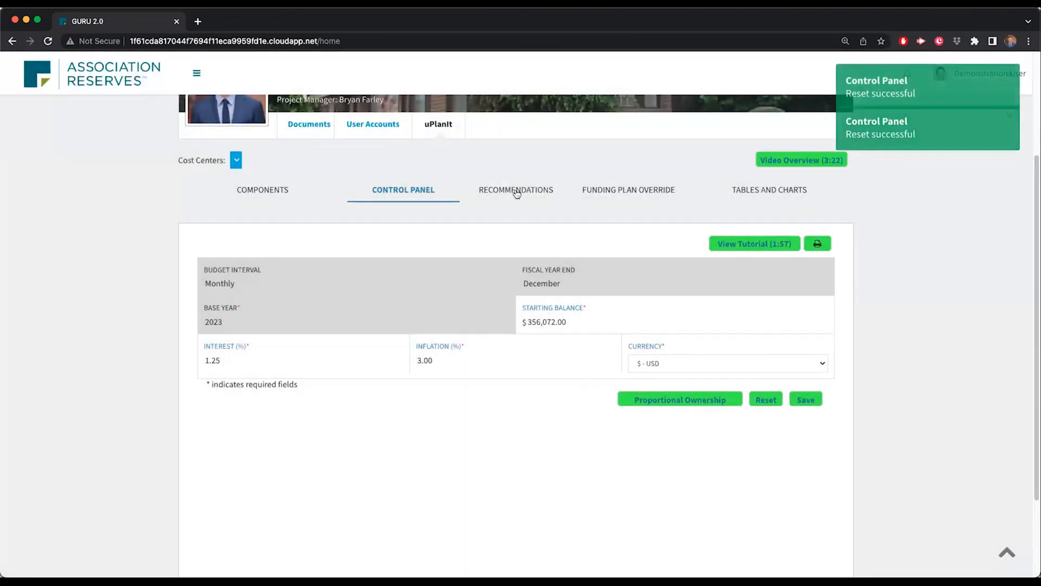
left_click(516, 192)
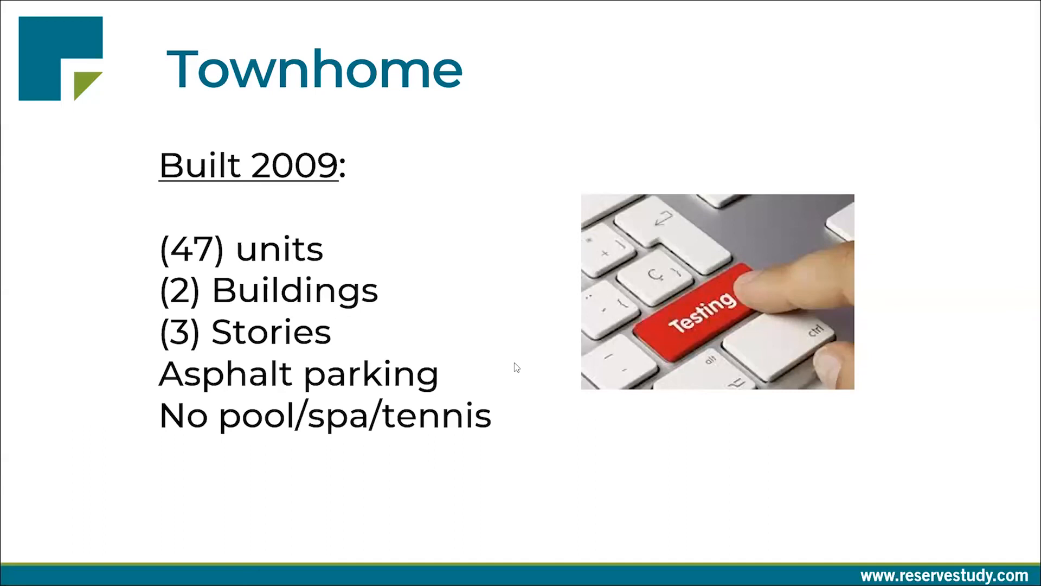
key("Right")
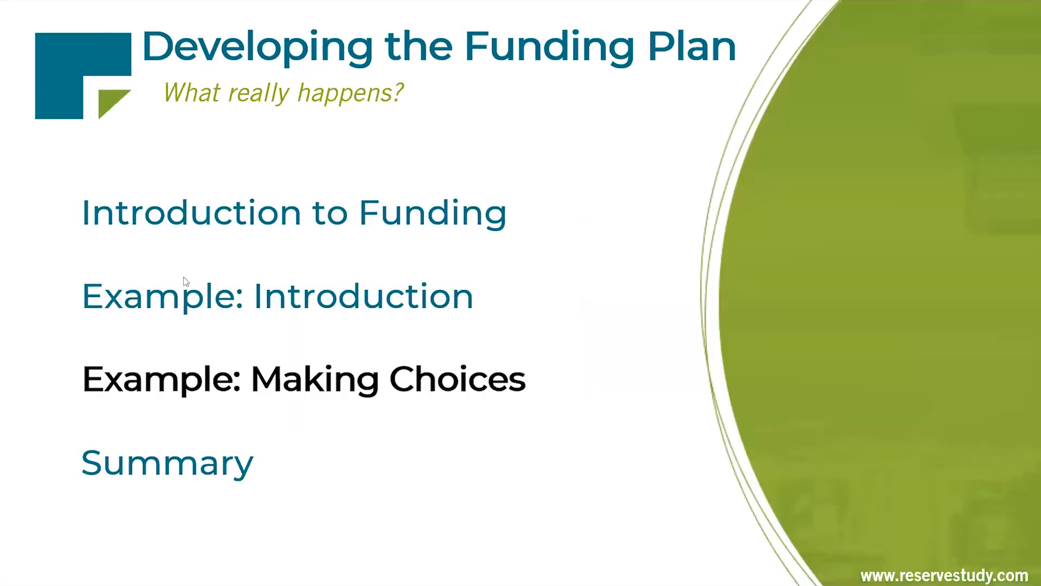